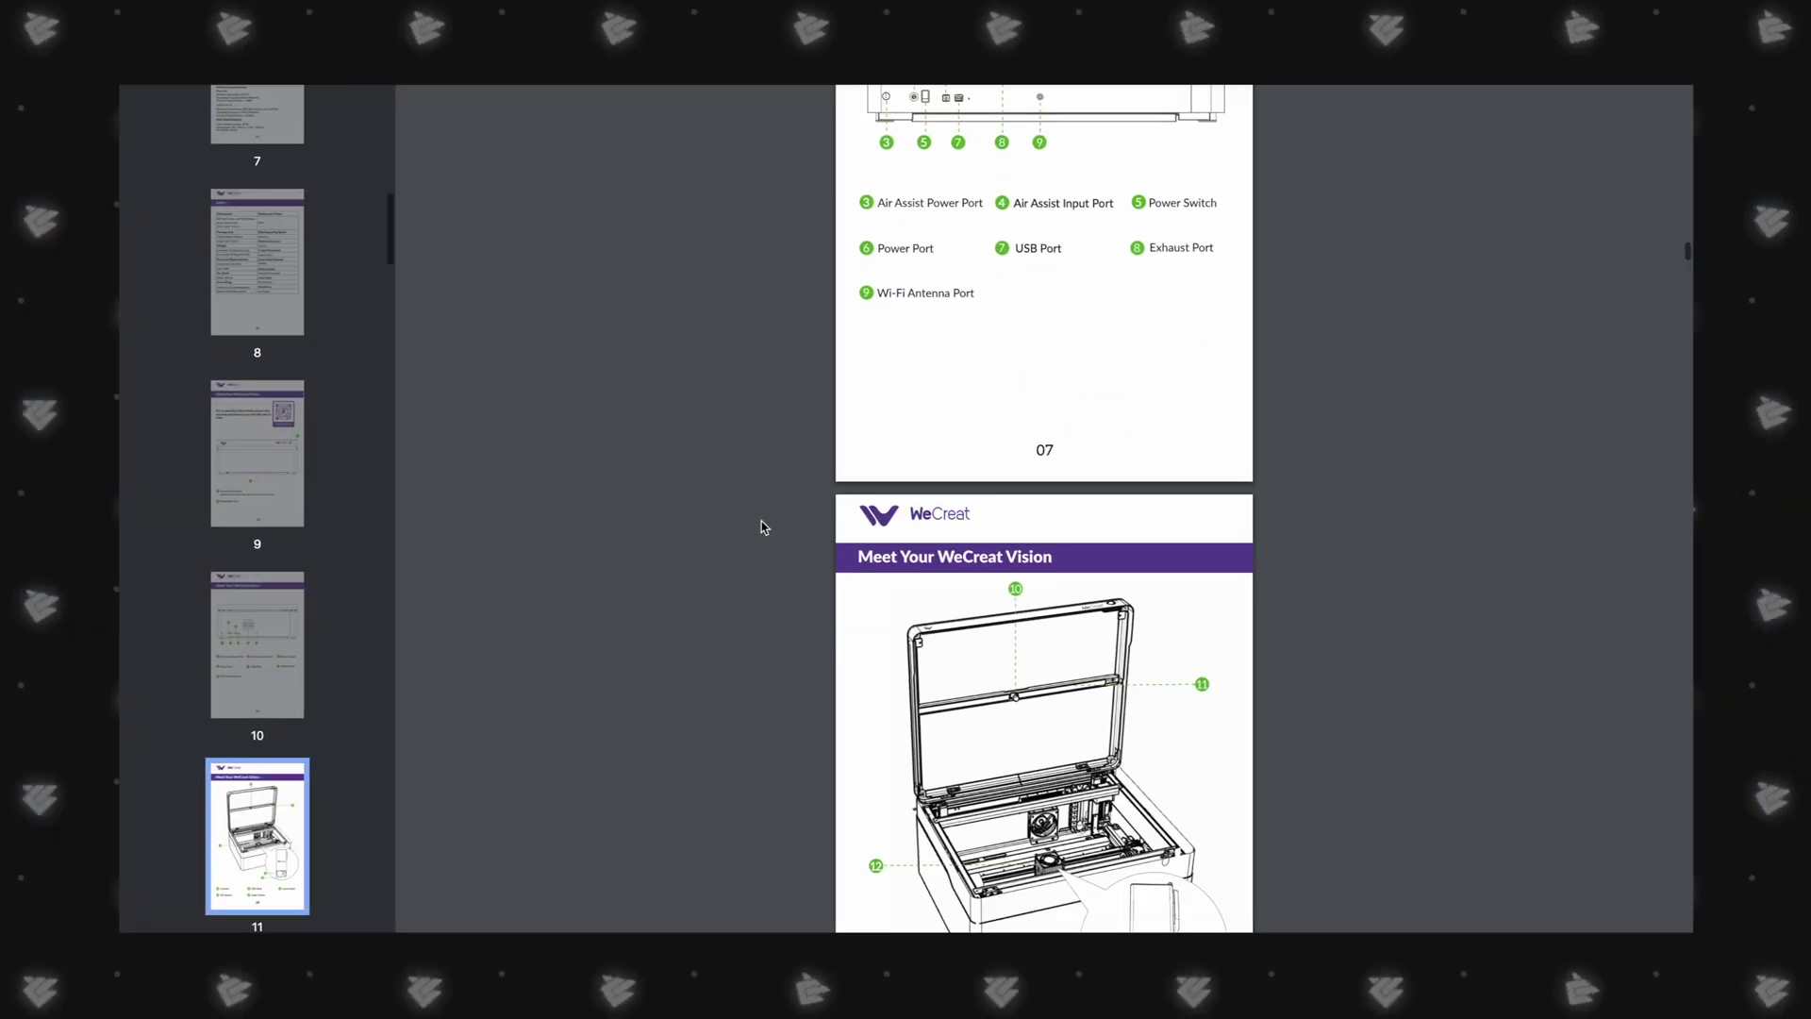
Scroll the PDF manual down from page 08 to page 10, What's In the Box.
scroll(764, 526, "down", 7)
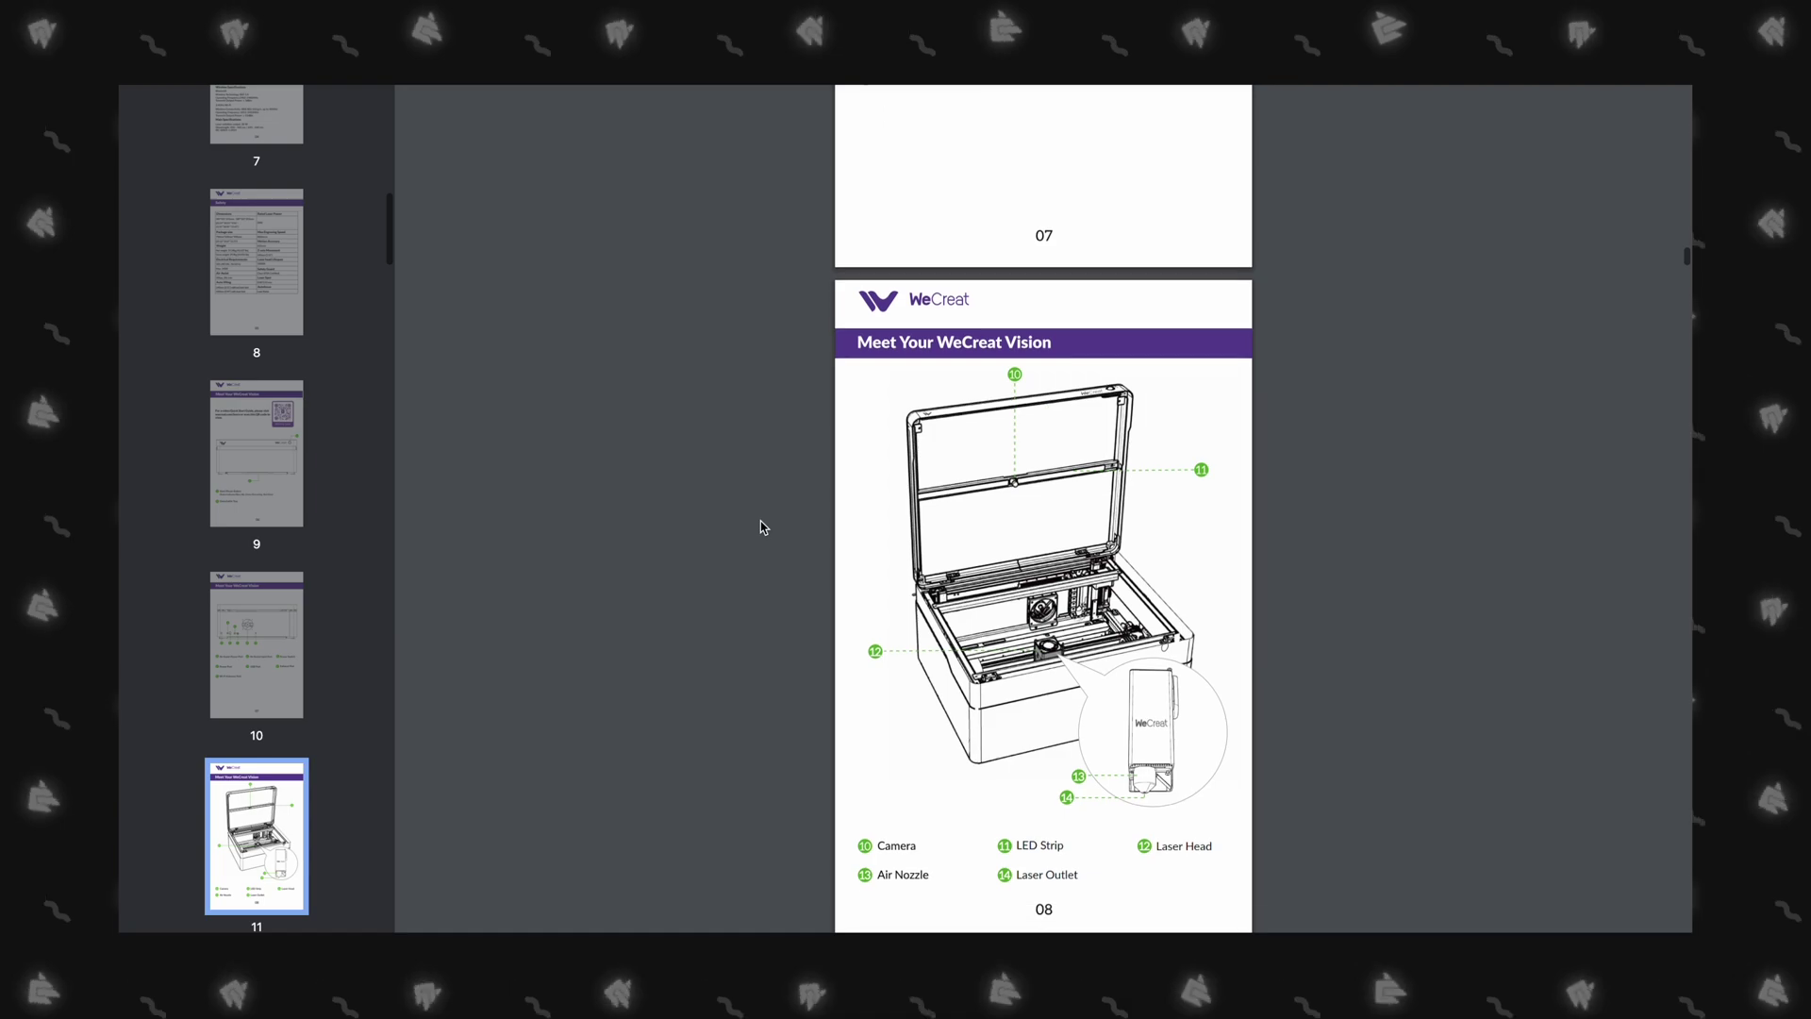
scroll(764, 527, "down", 4)
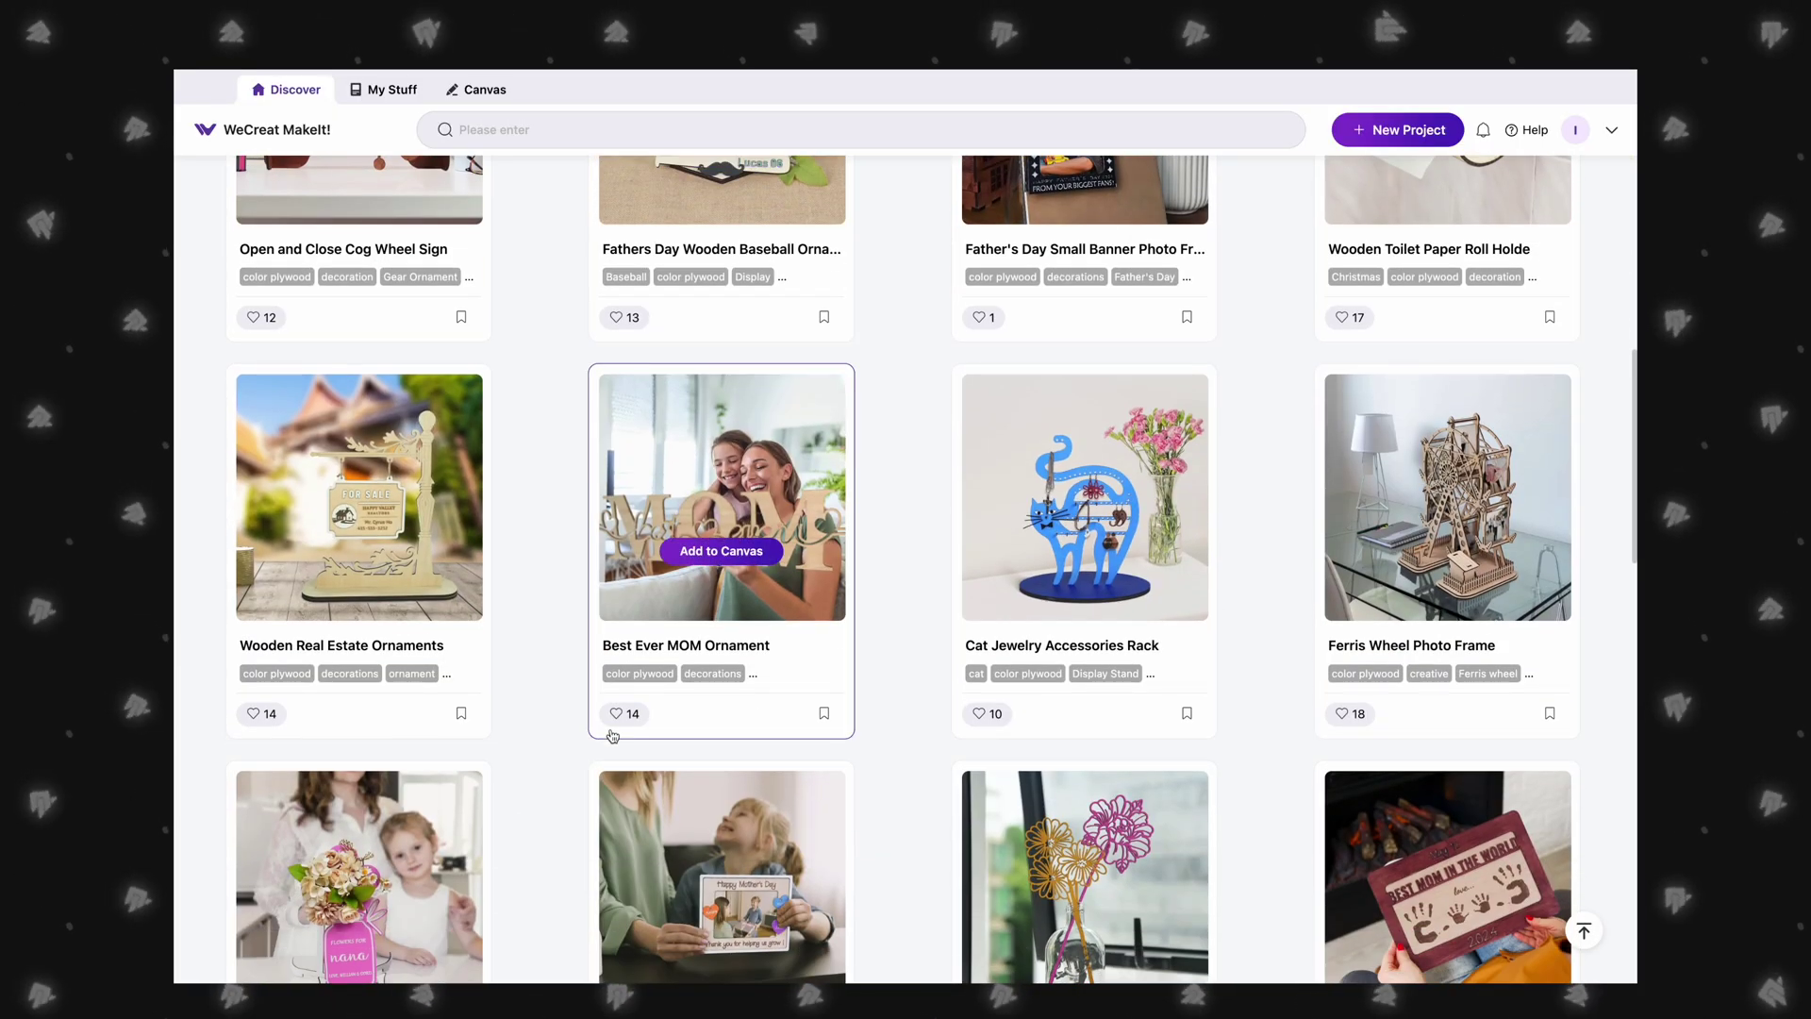
Filter the Discover designs to Beginners and scroll through the results.
scroll(612, 735, "up", 6)
left_click(914, 418)
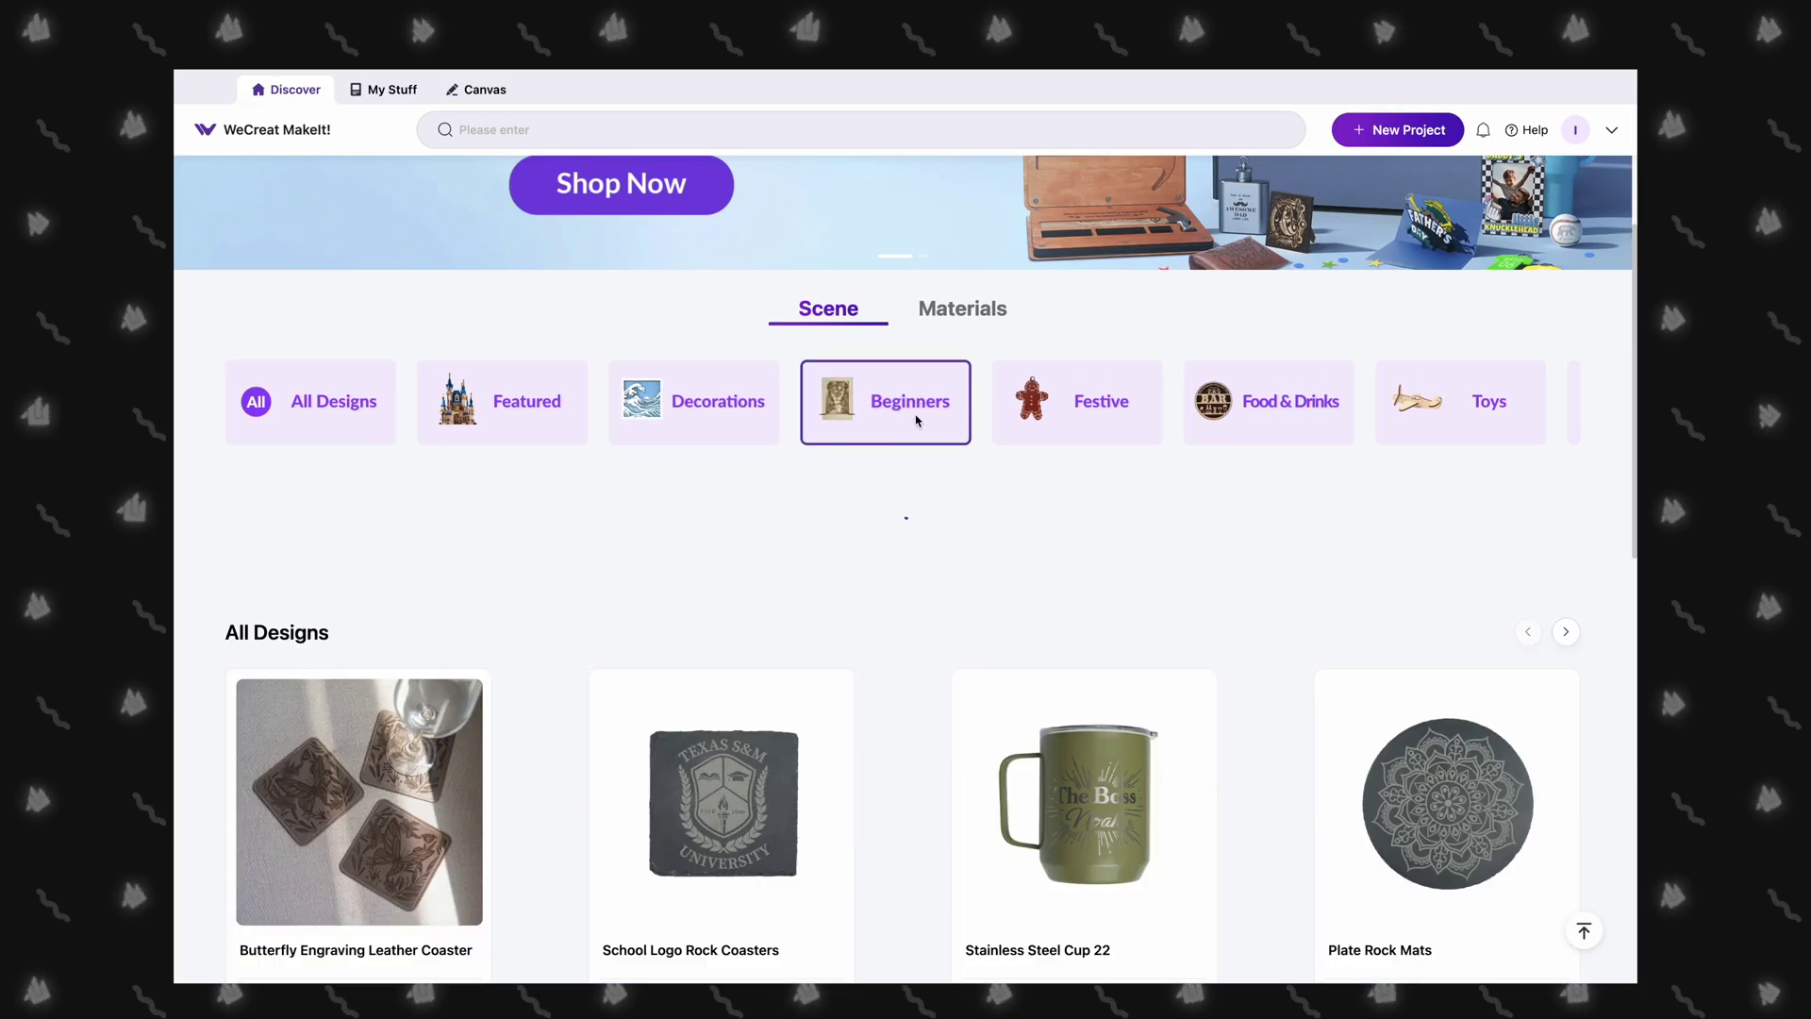
scroll(913, 564, "down", 3)
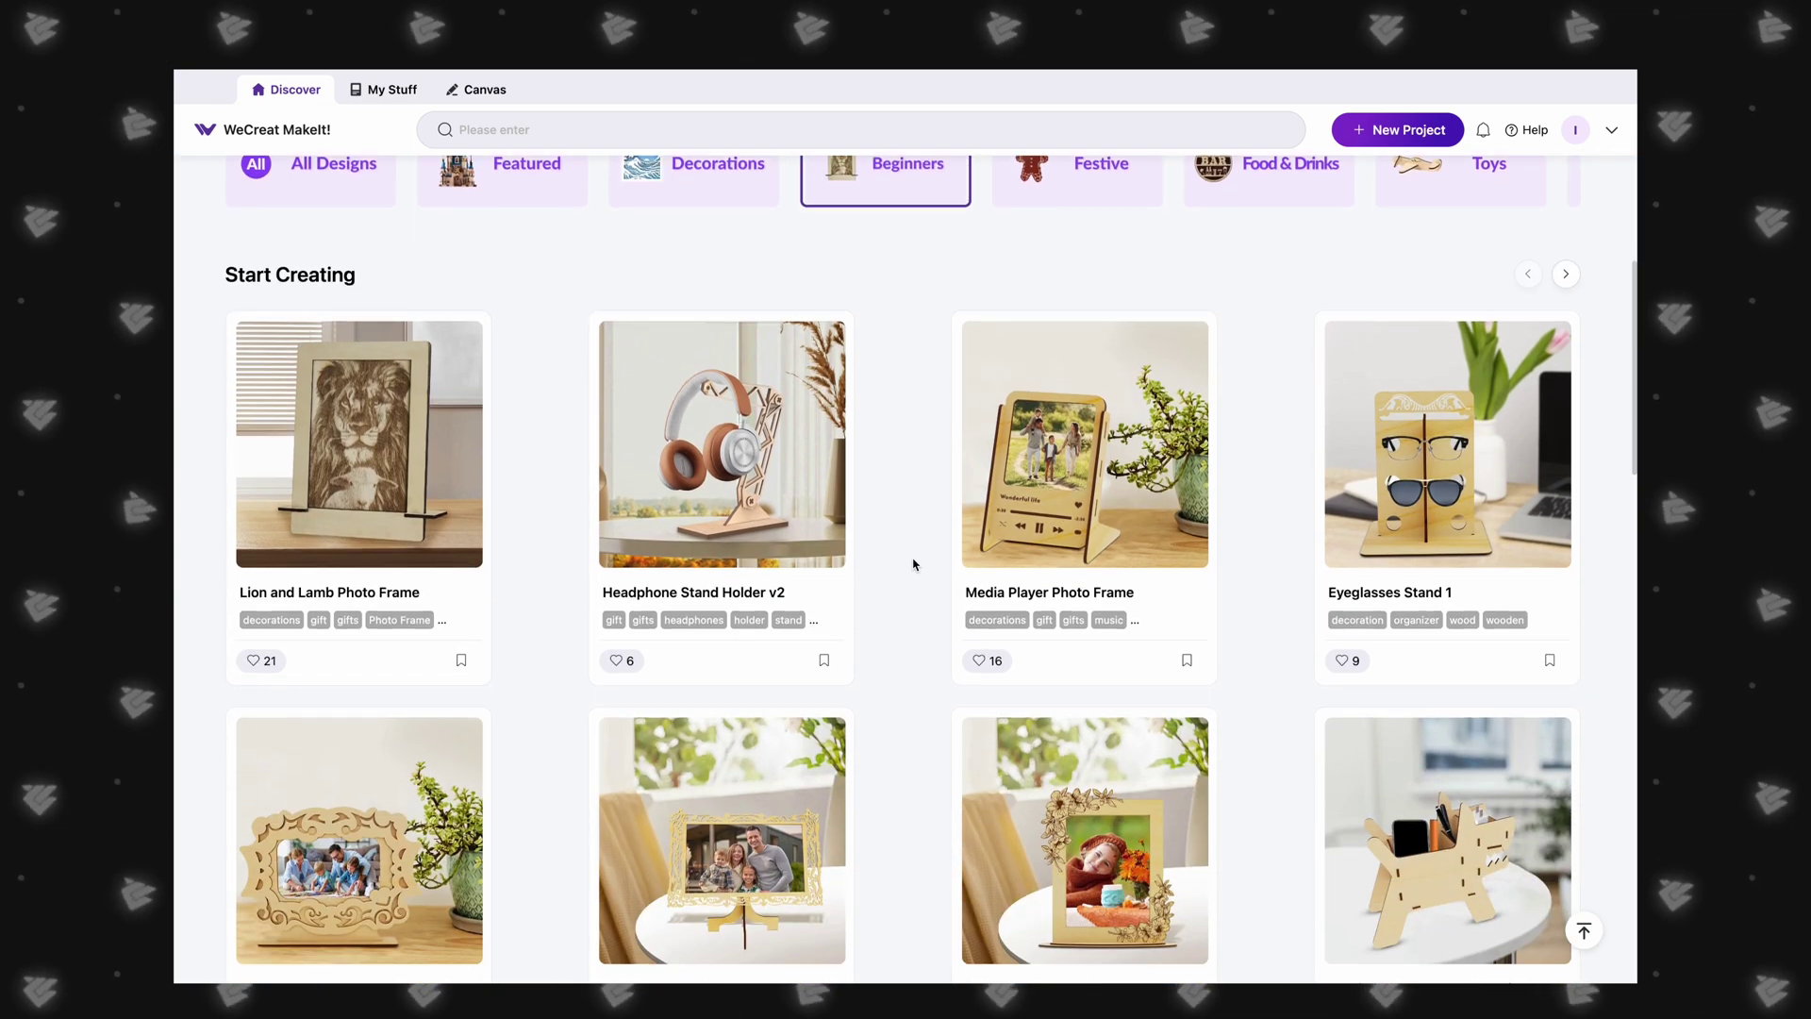
scroll(913, 564, "down", 2)
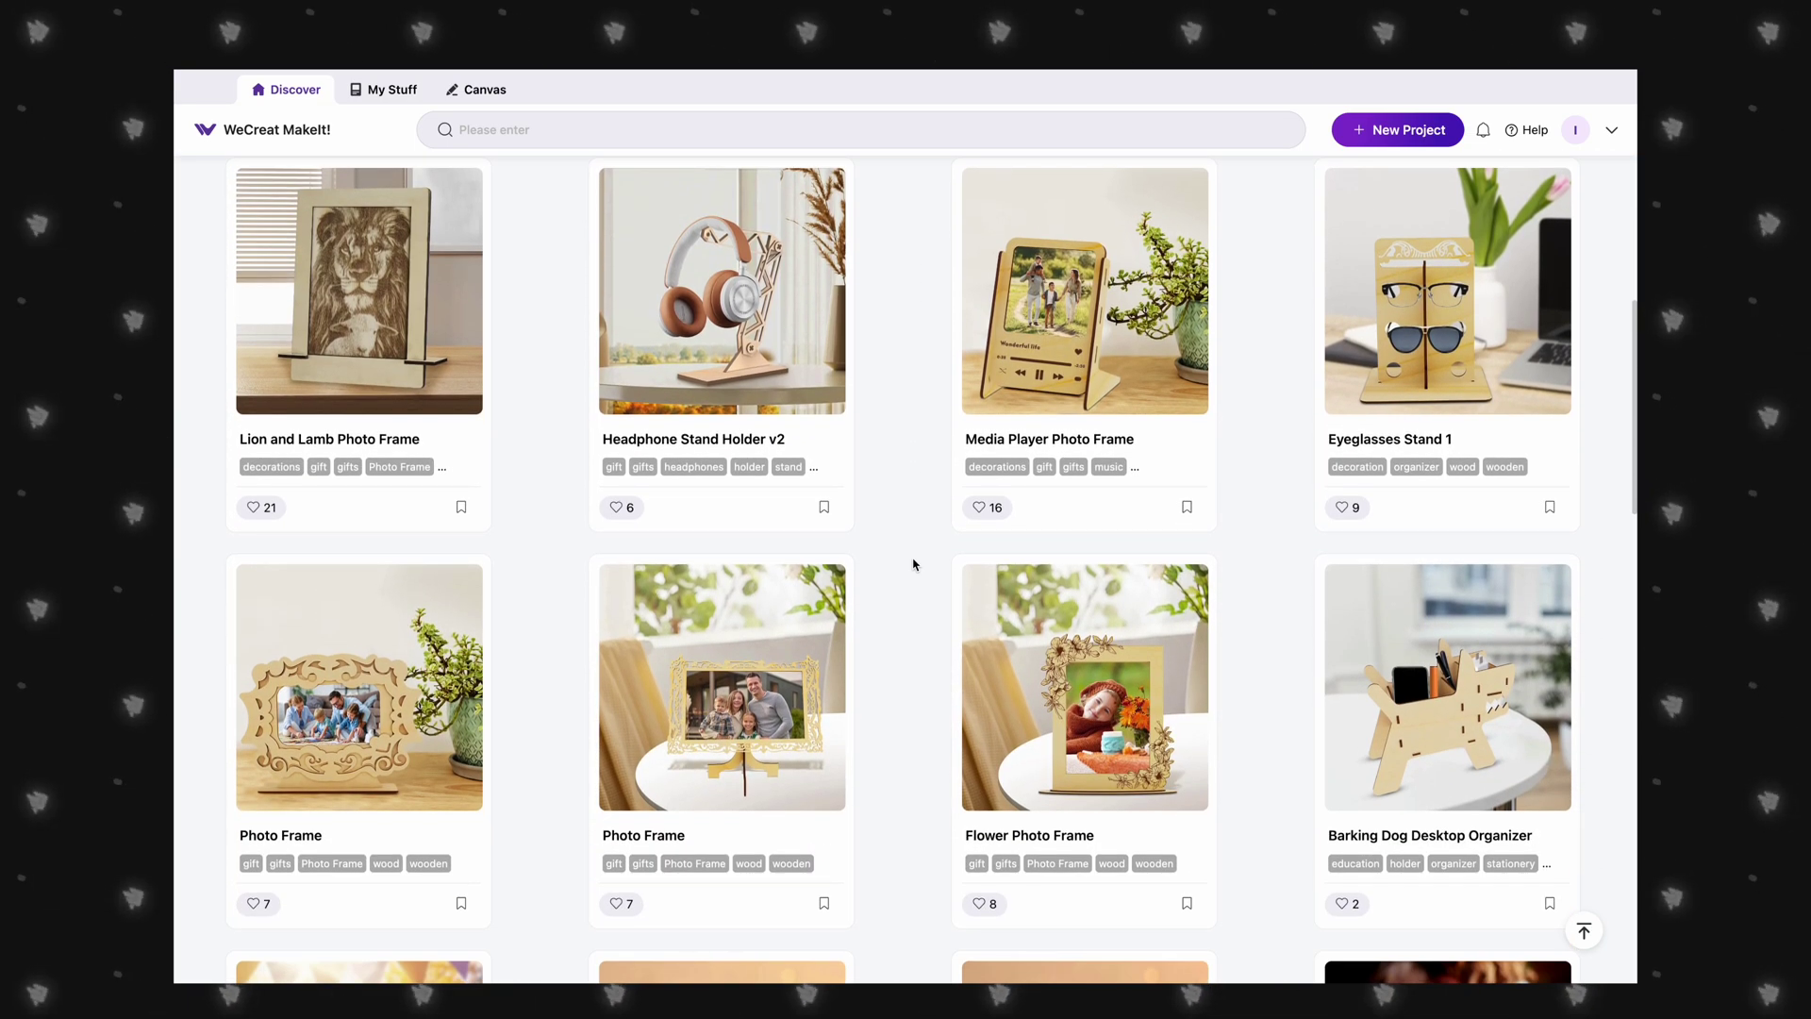
scroll(948, 705, "down", 3)
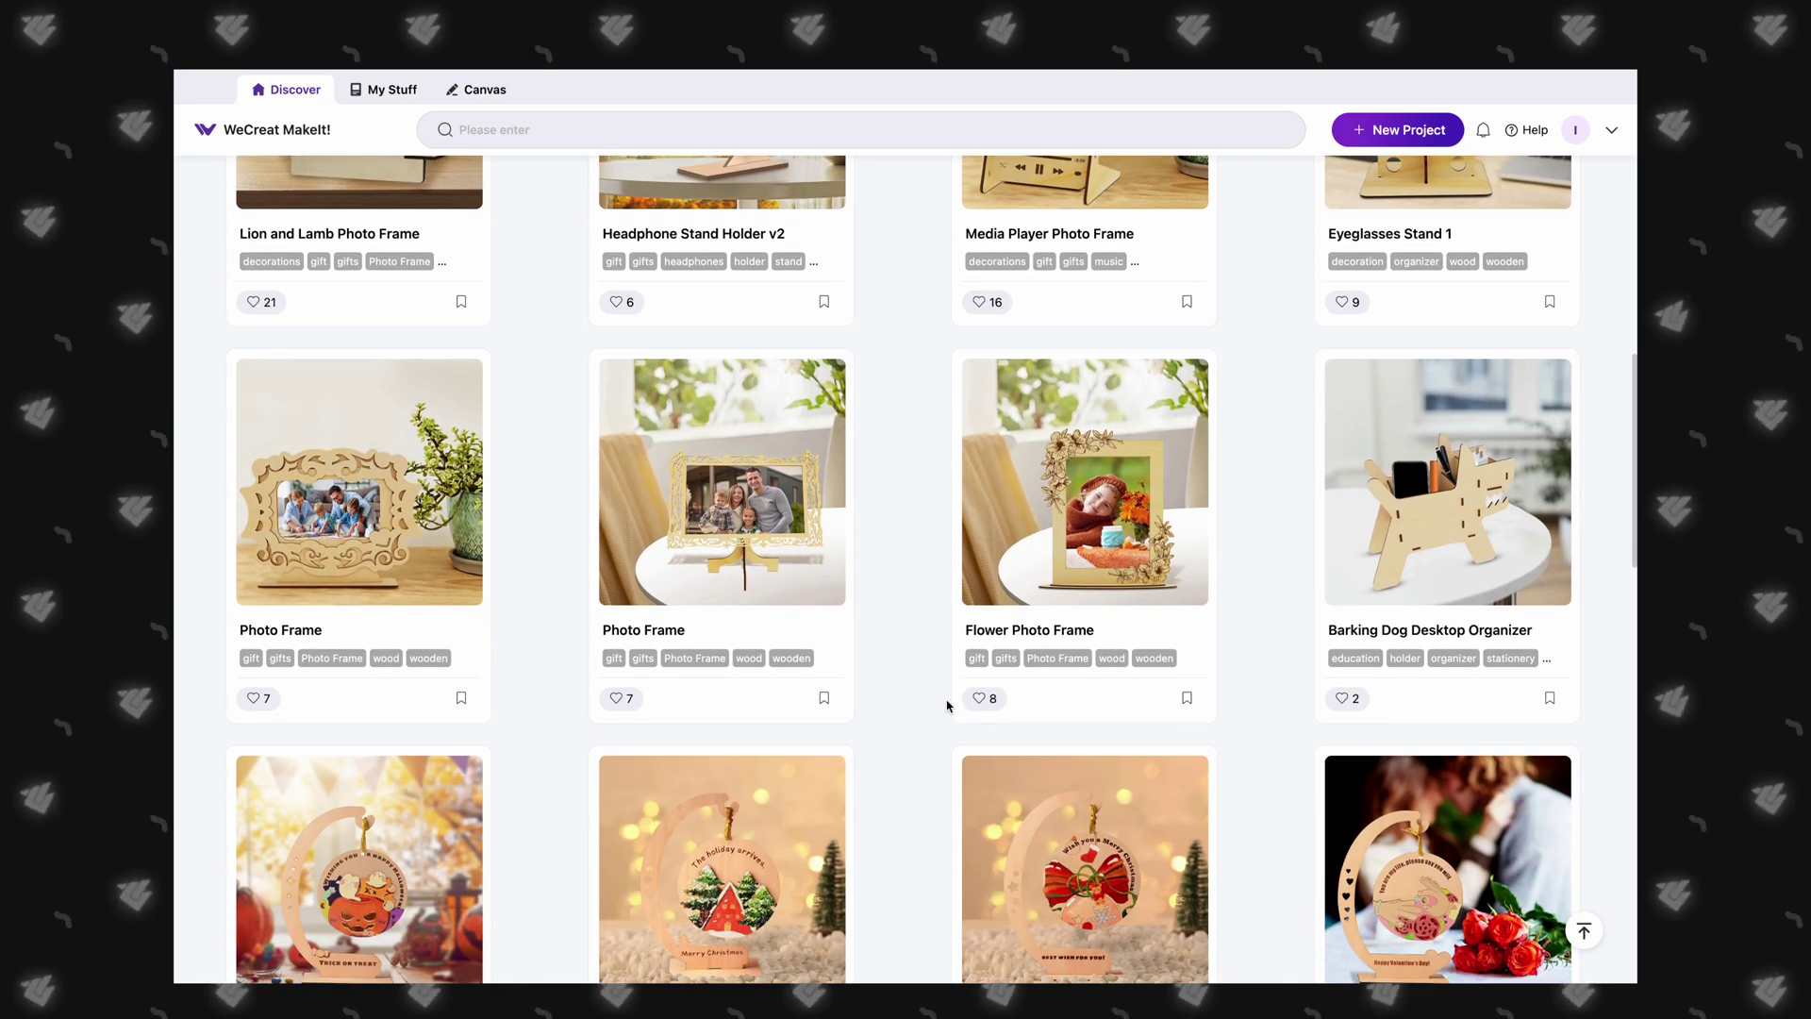
scroll(947, 705, "up", 10)
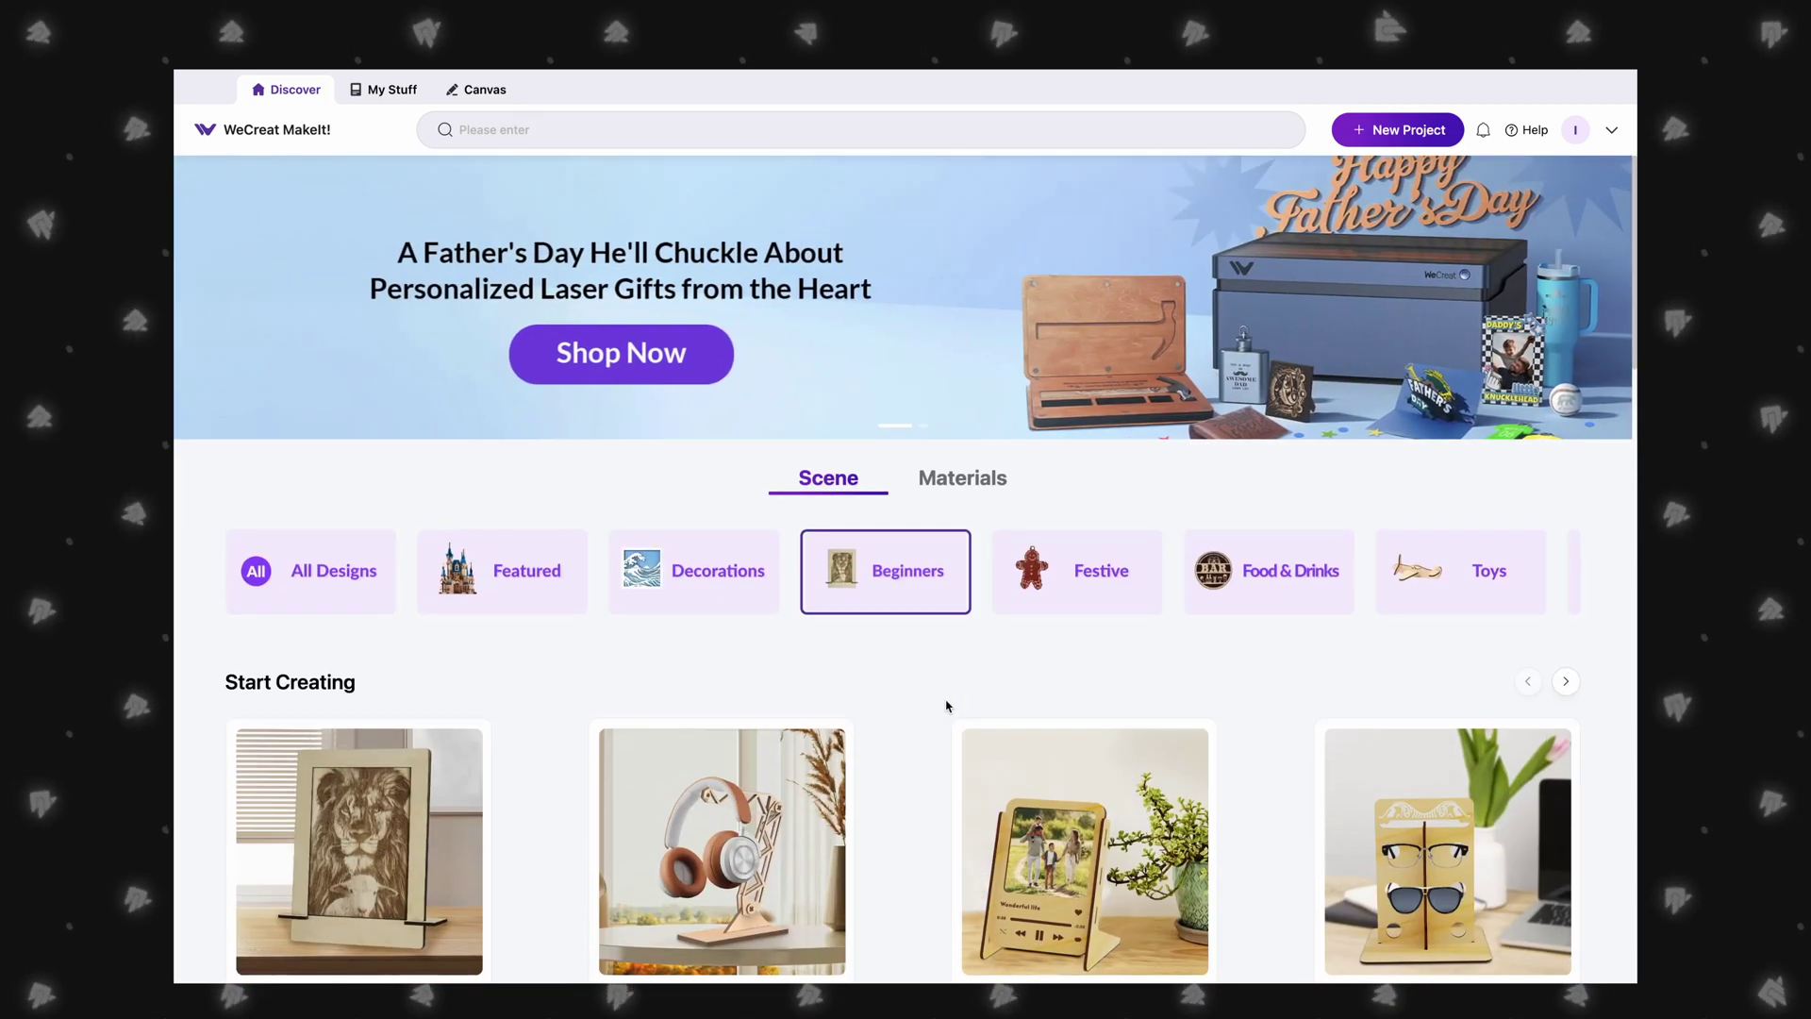
Browse designs by material, viewing Leather projects and then Acrylic projects.
left_click(944, 491)
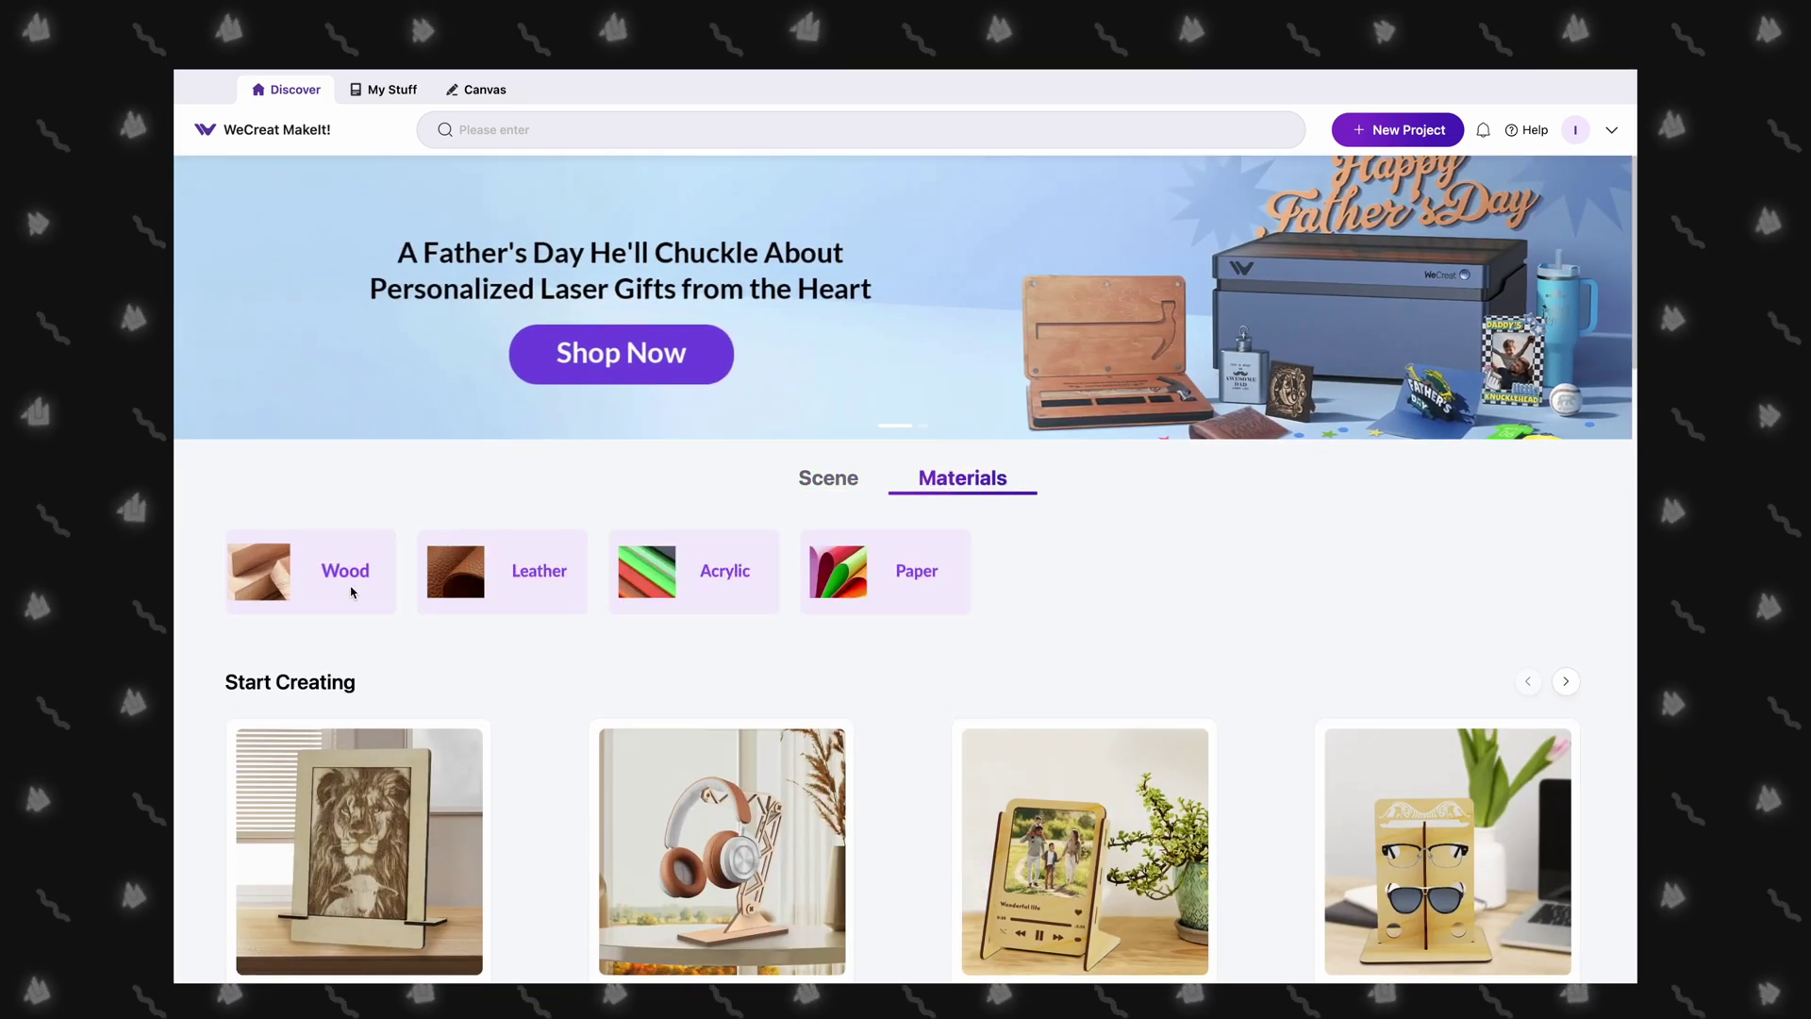
left_click(504, 580)
scroll(530, 575, "down", 3)
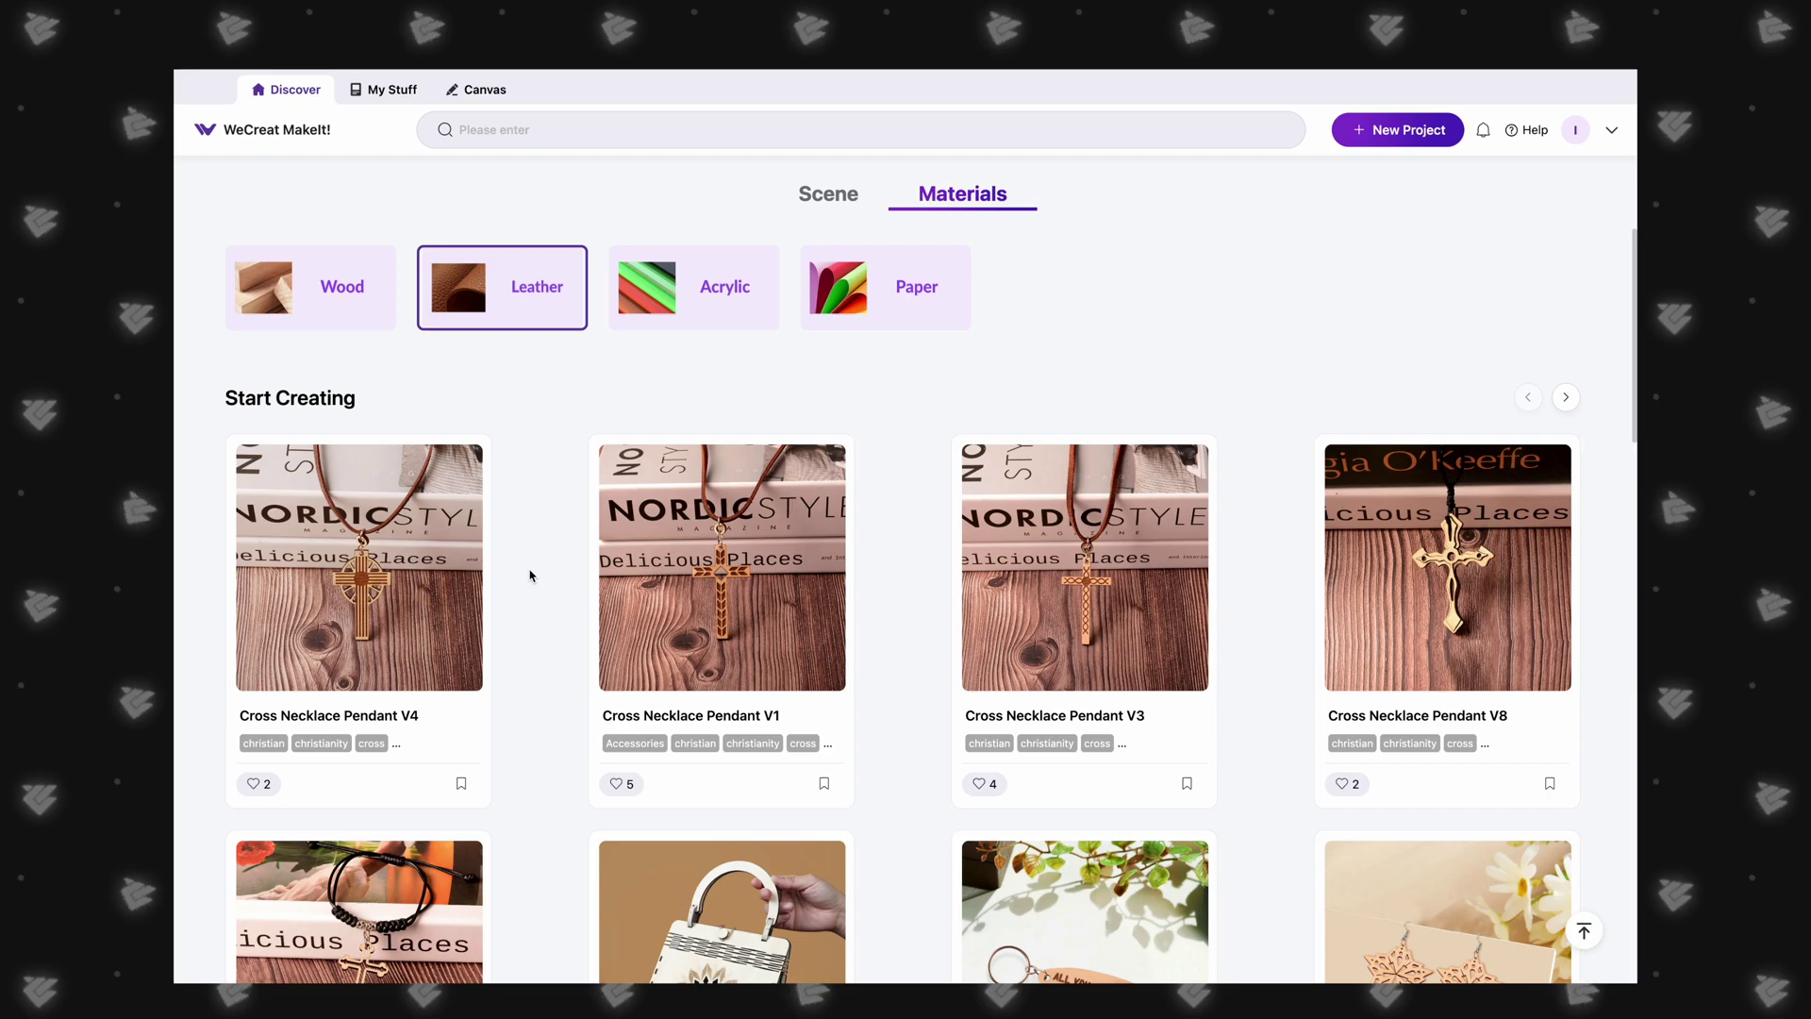
scroll(530, 575, "down", 1)
left_click(717, 188)
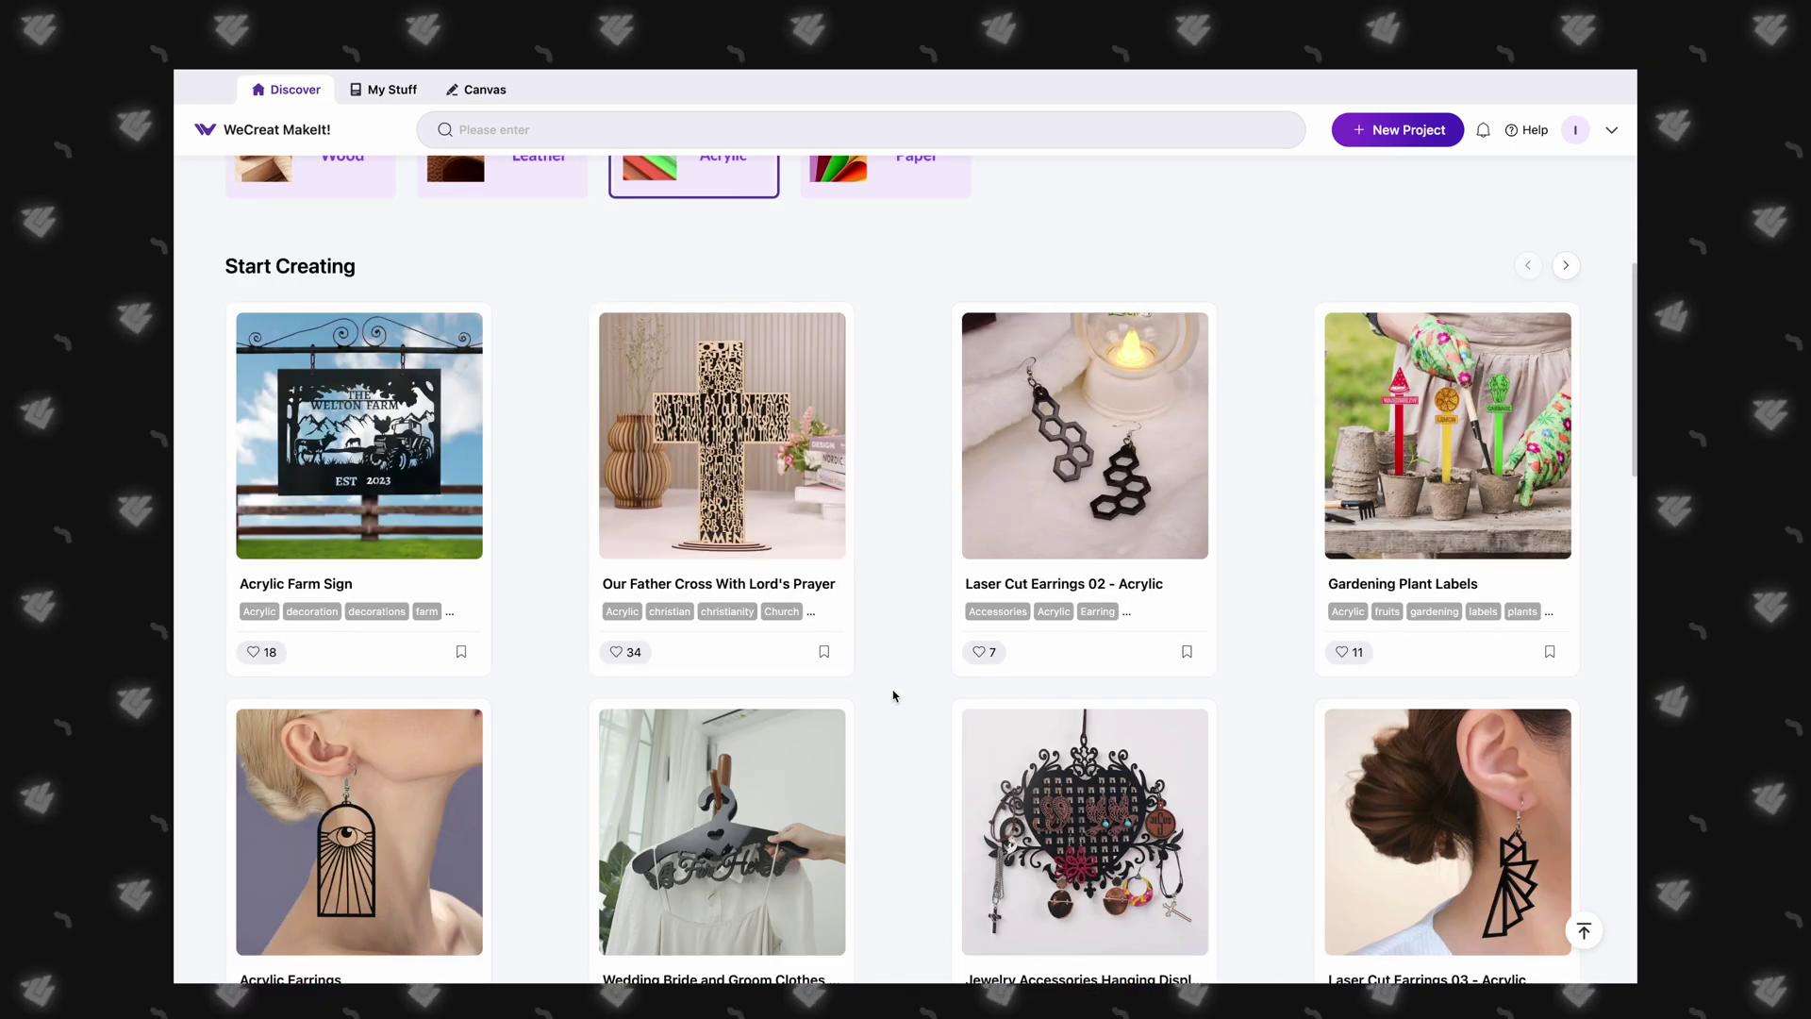
scroll(894, 696, "down", 2)
scroll(894, 696, "up", 5)
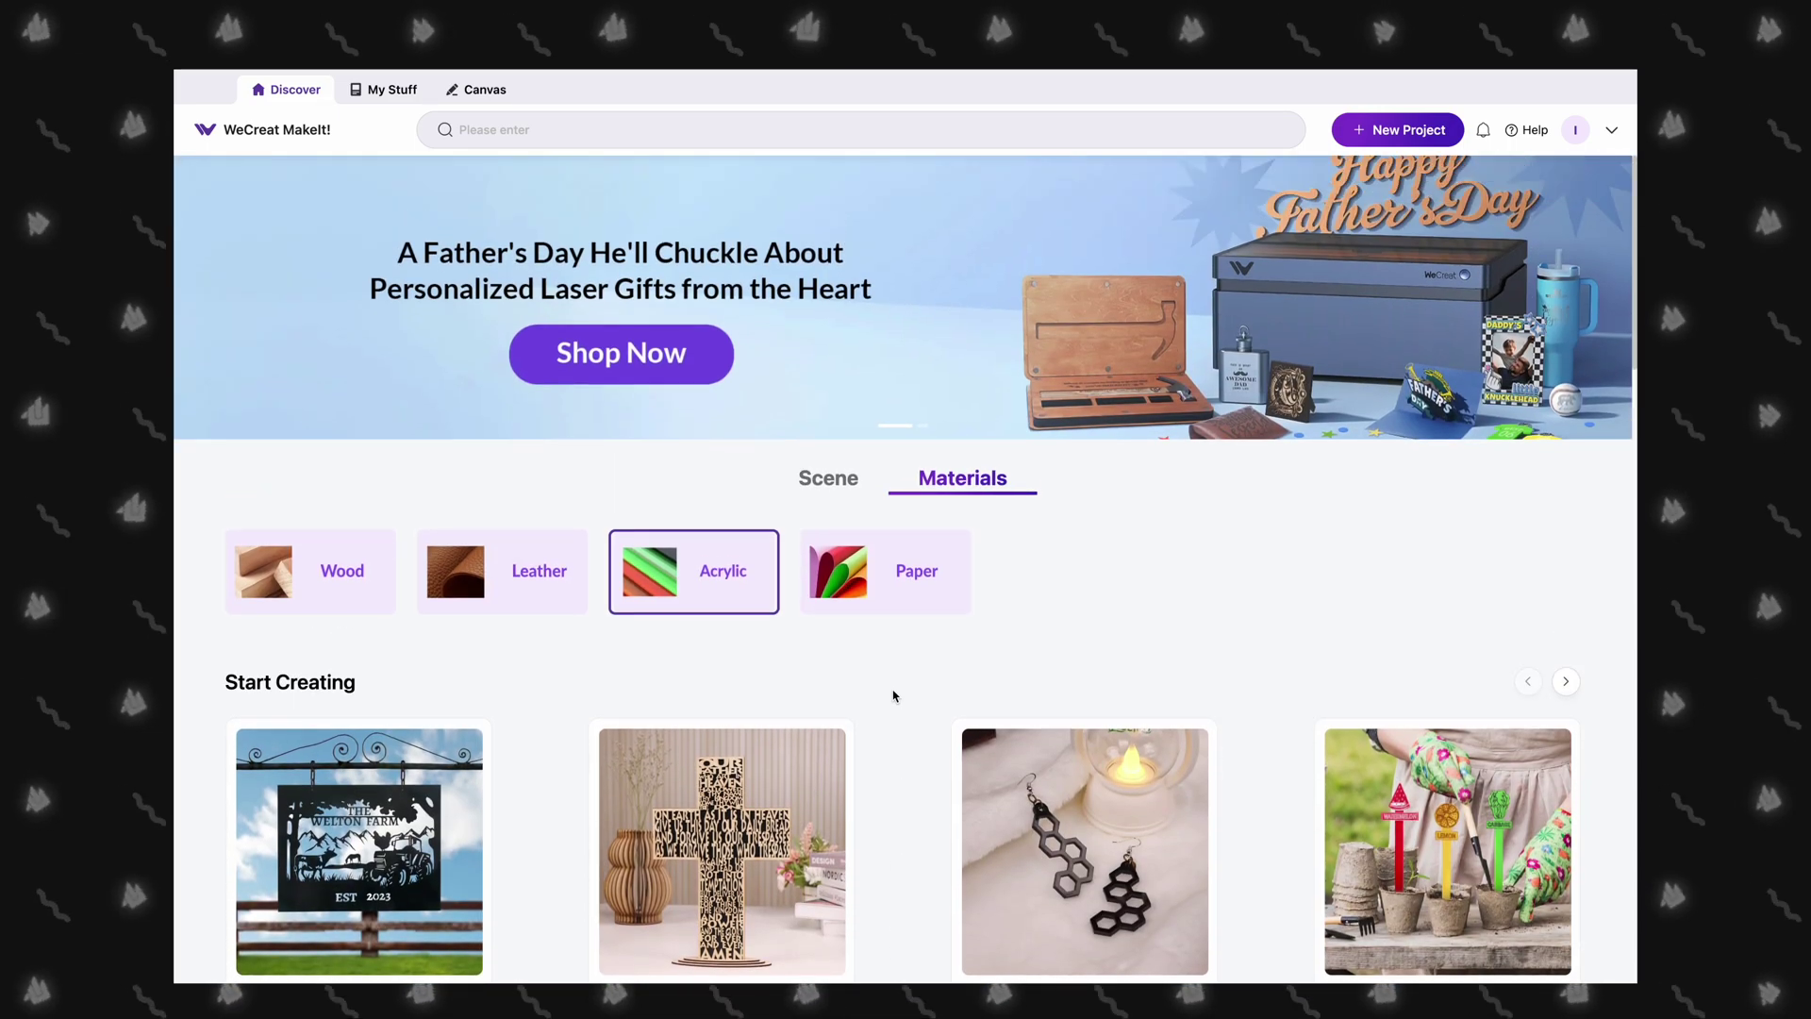
Go from My Stuff to the Canvas, showing an untitled project over the wood camera image.
left_click(392, 90)
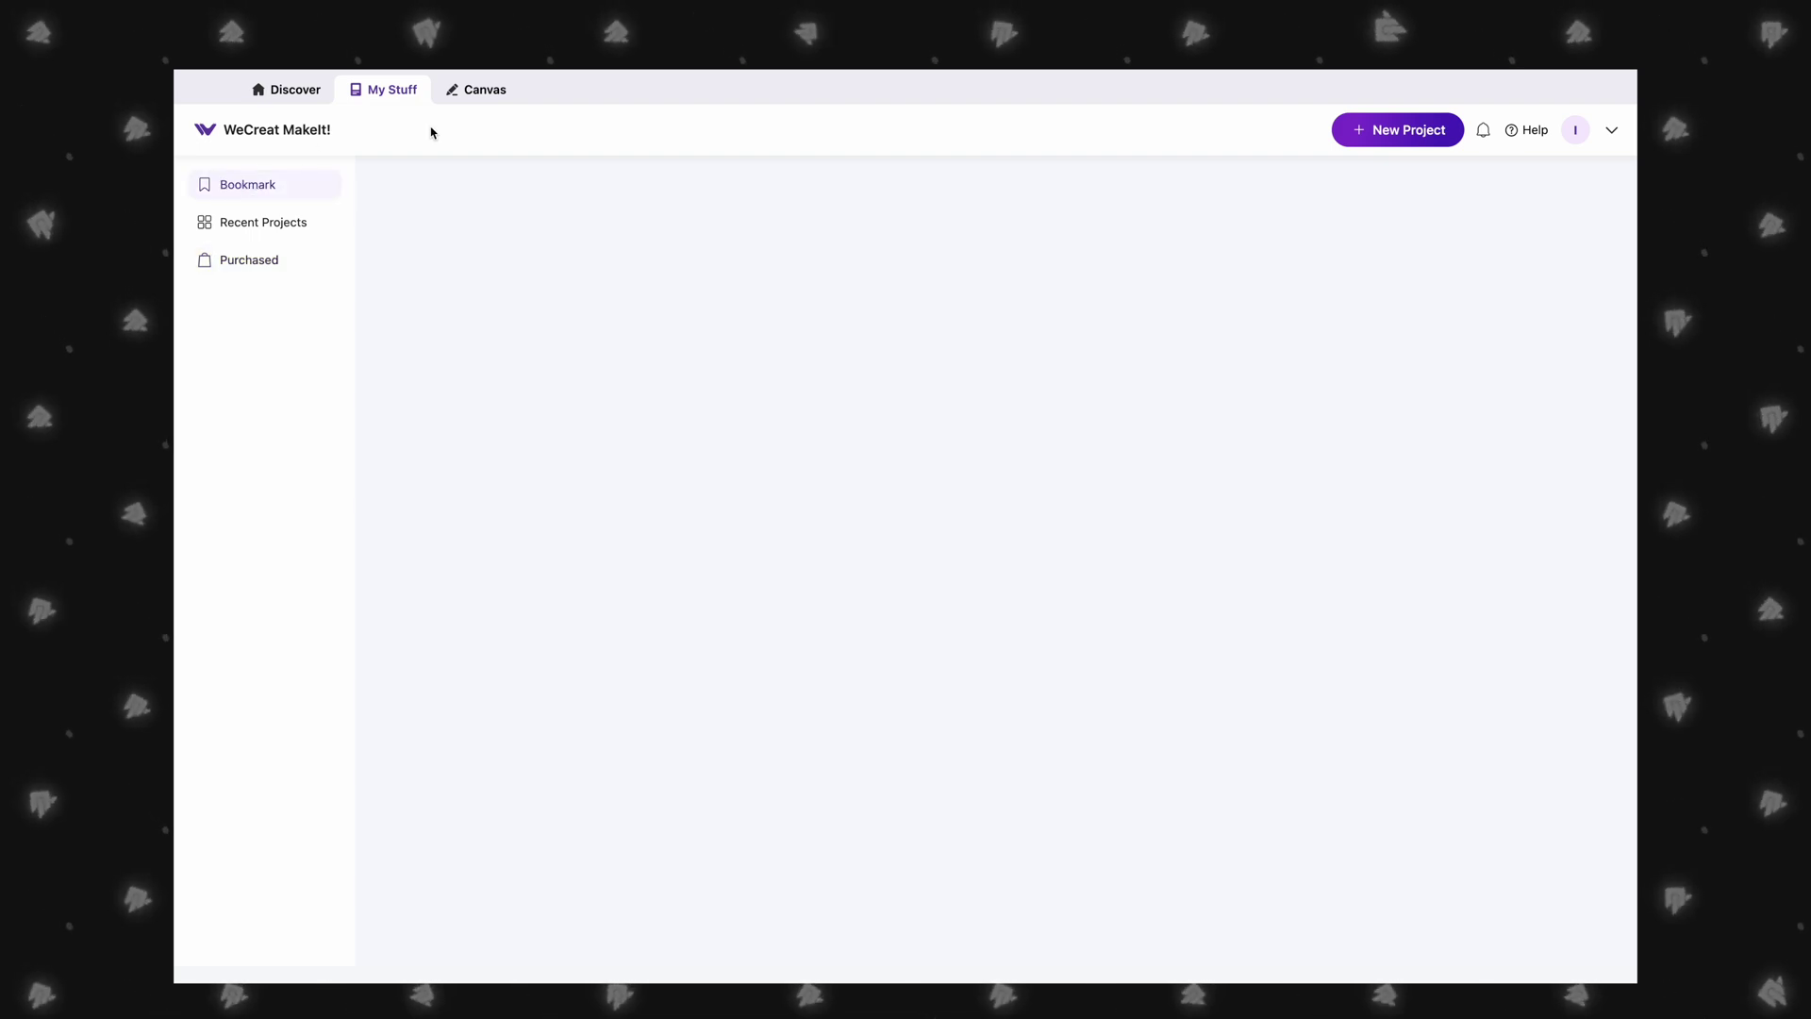
left_click(484, 91)
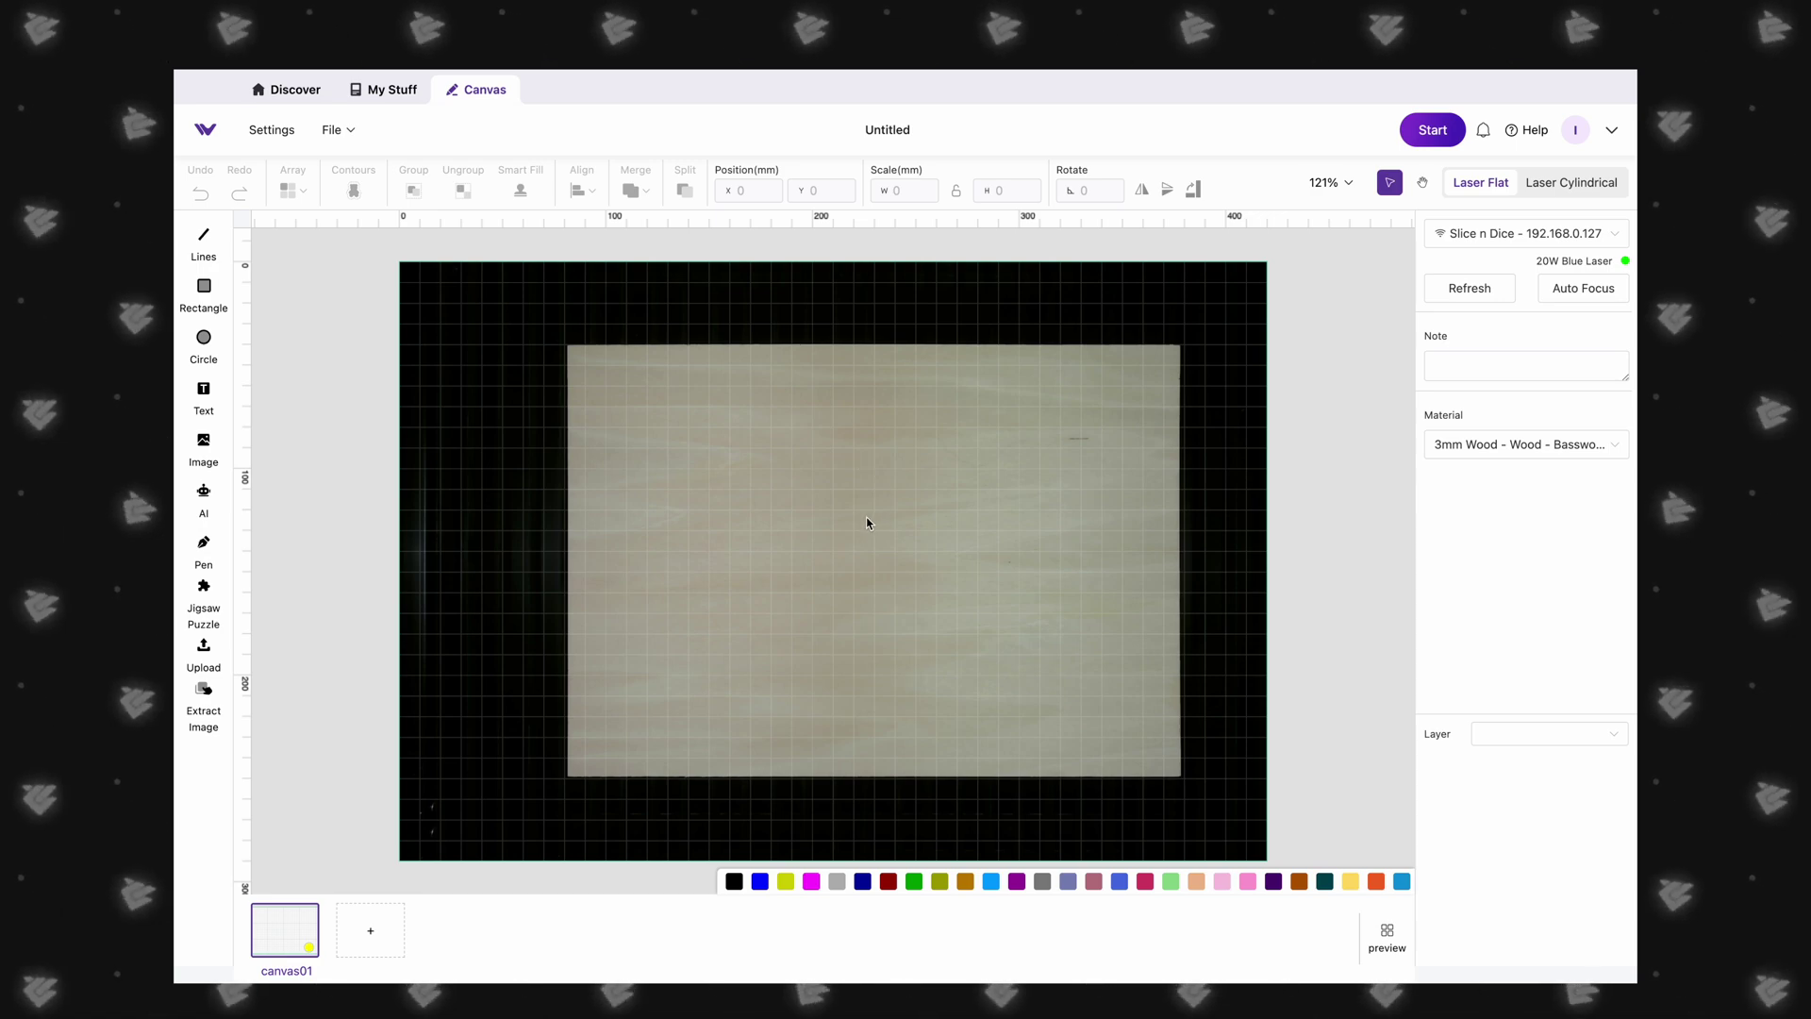
Draw a rectangle, move it to the sheet's right side, and add an ellipse.
left_click(707, 419)
left_click_drag(808, 536, 807, 533)
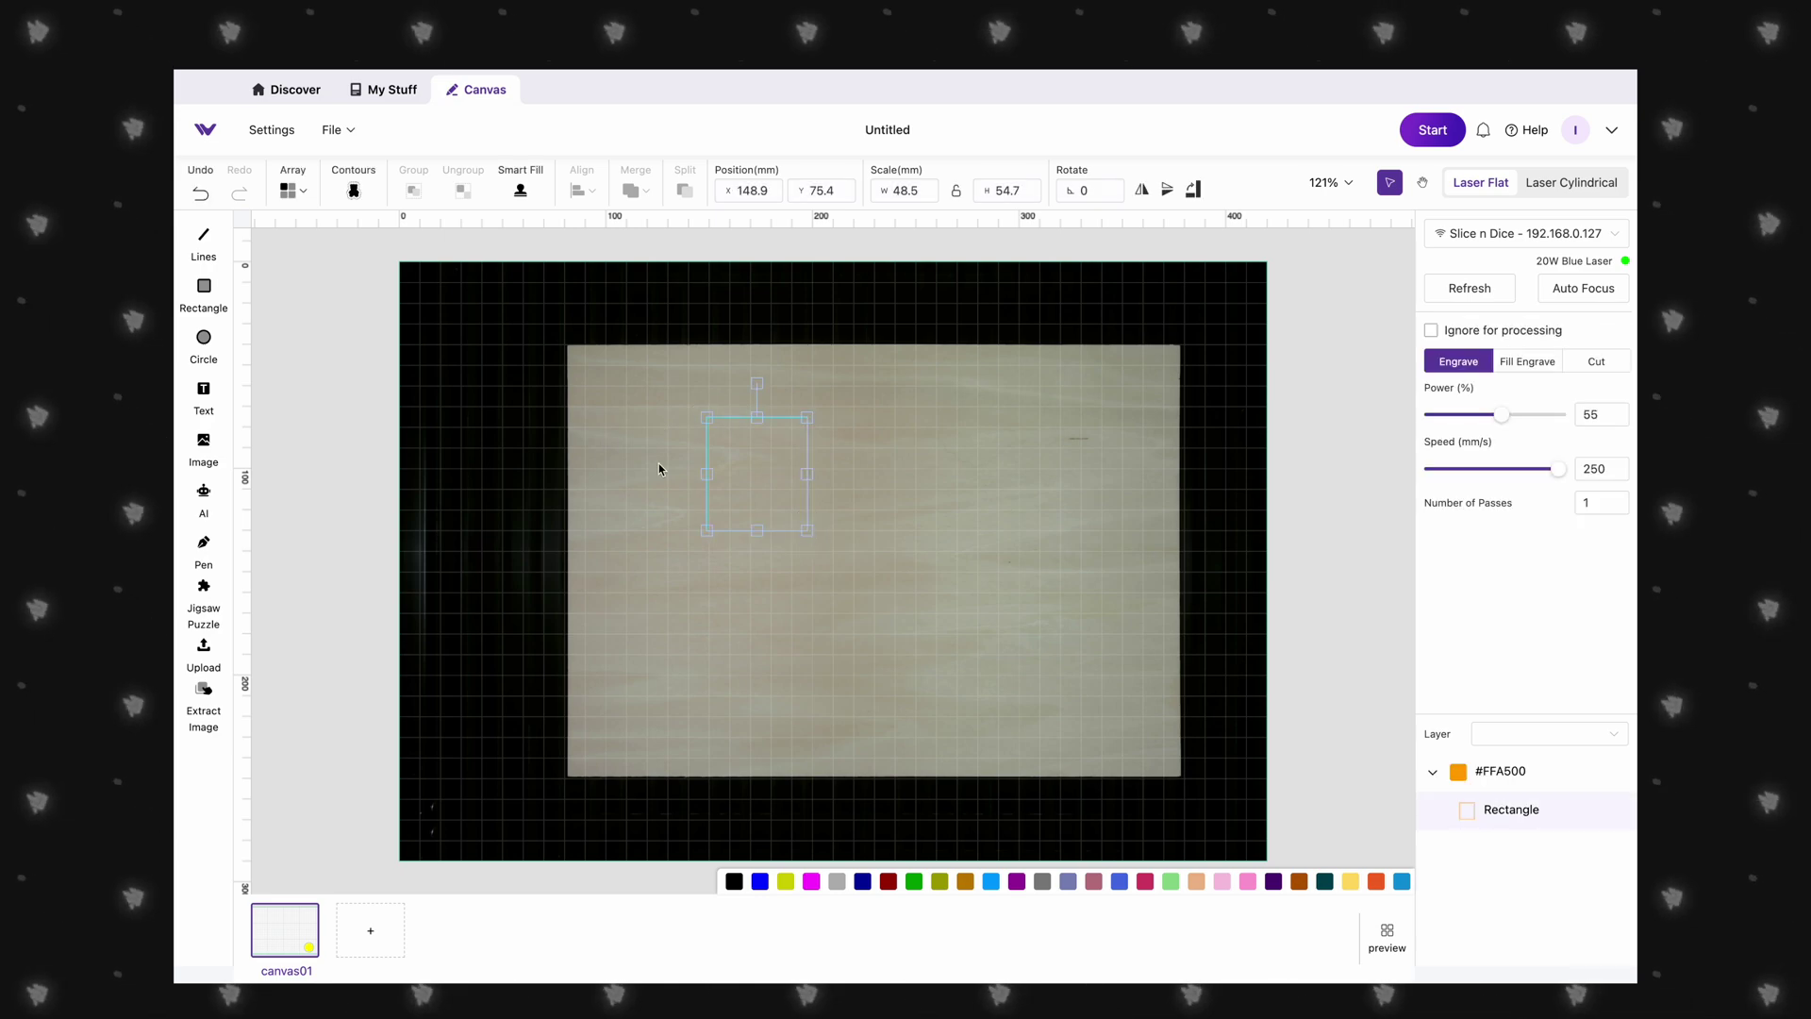
left_click(215, 346)
left_click_drag(736, 462, 855, 525)
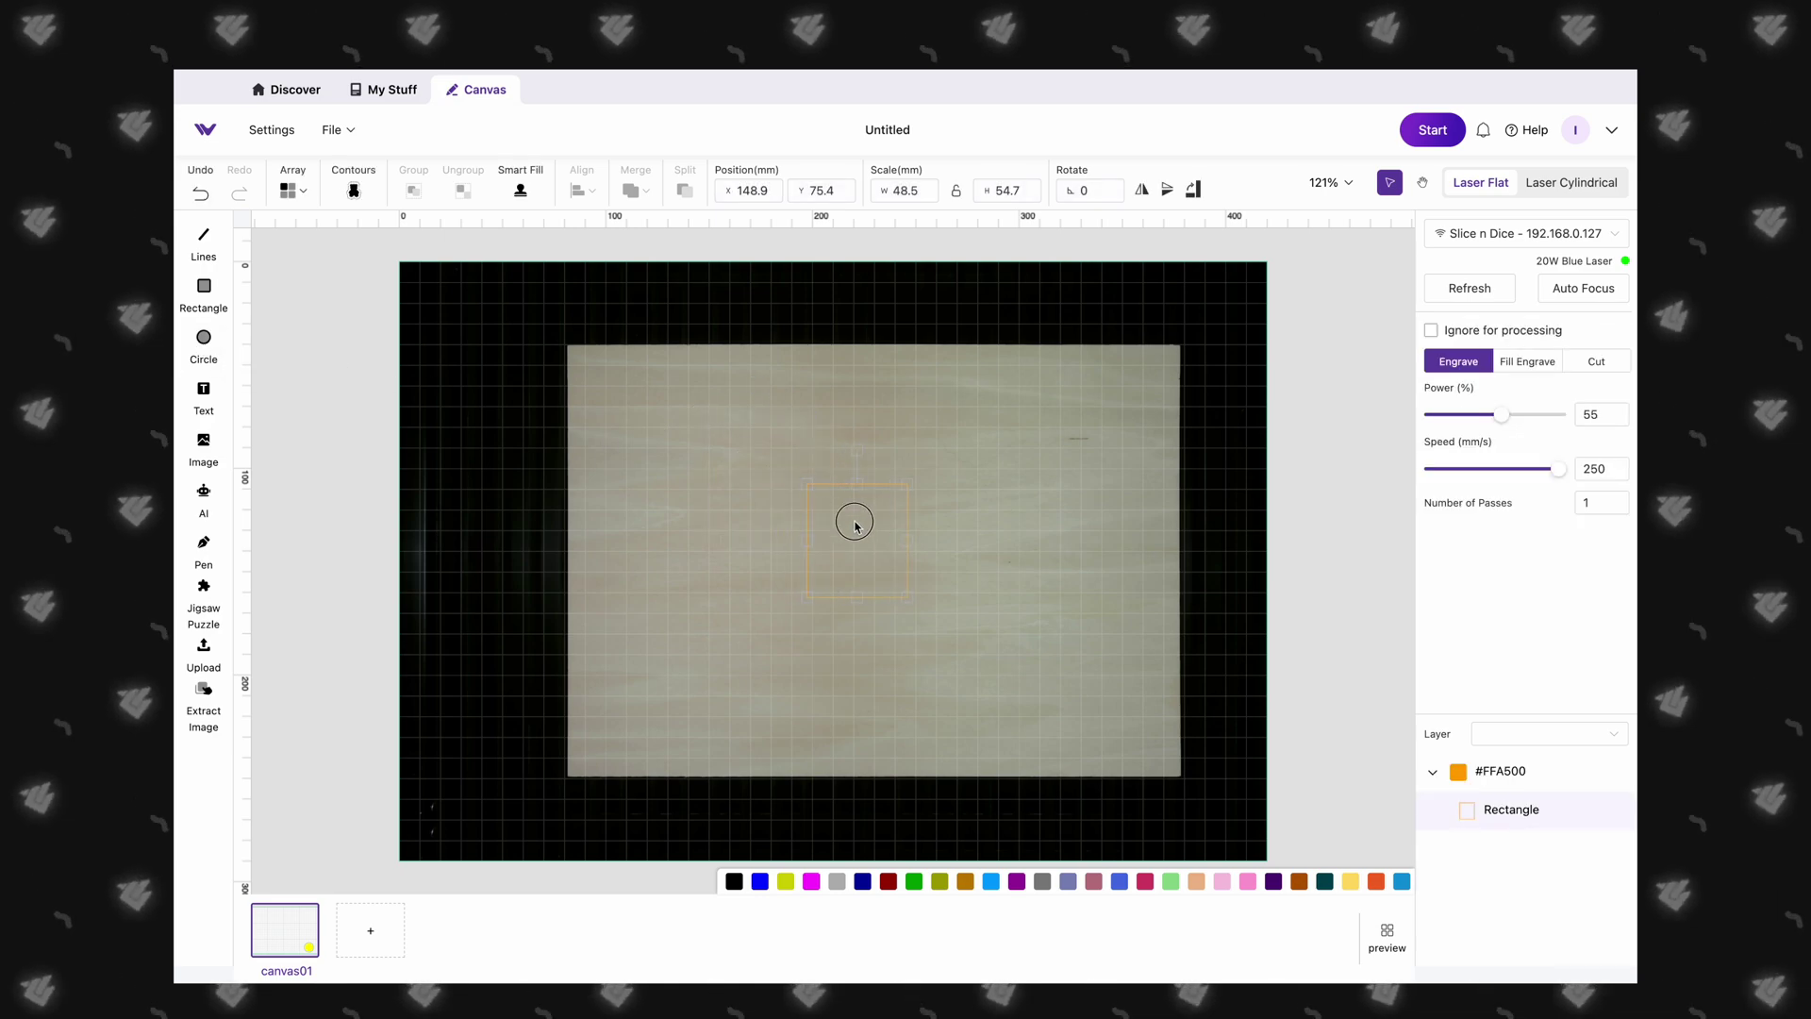
left_click(226, 362)
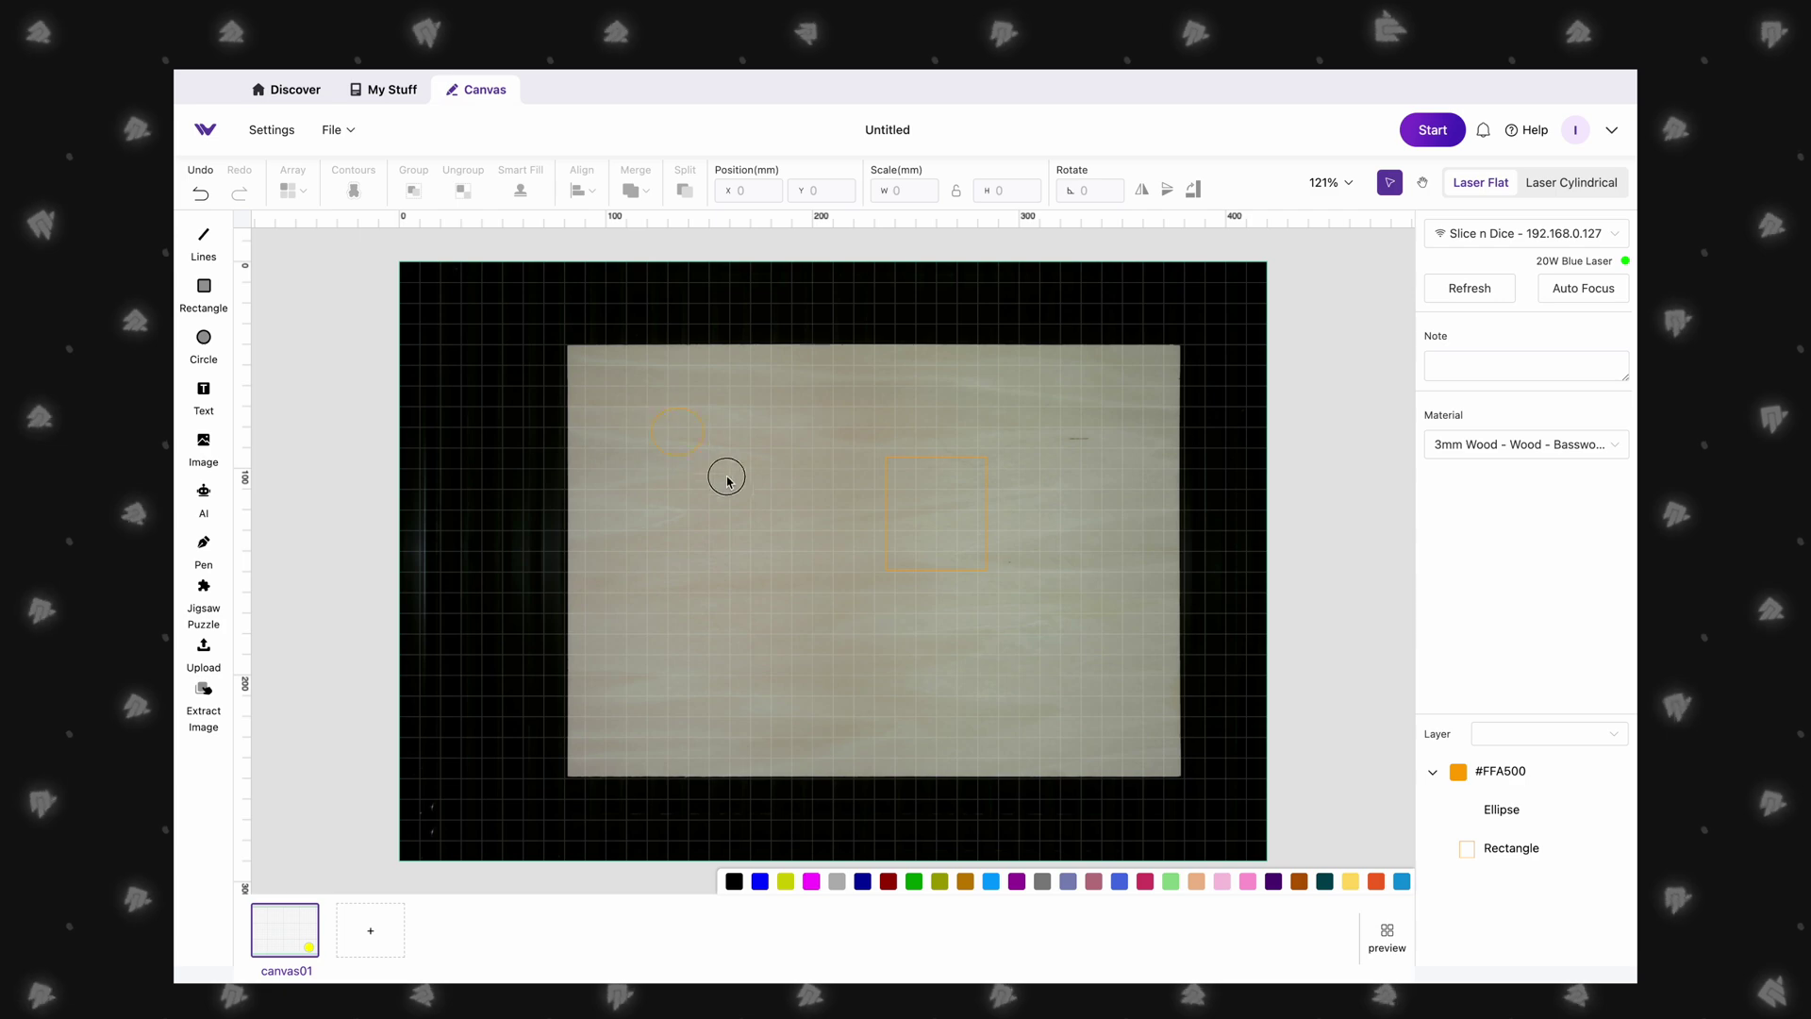
left_click_drag(764, 540, 764, 536)
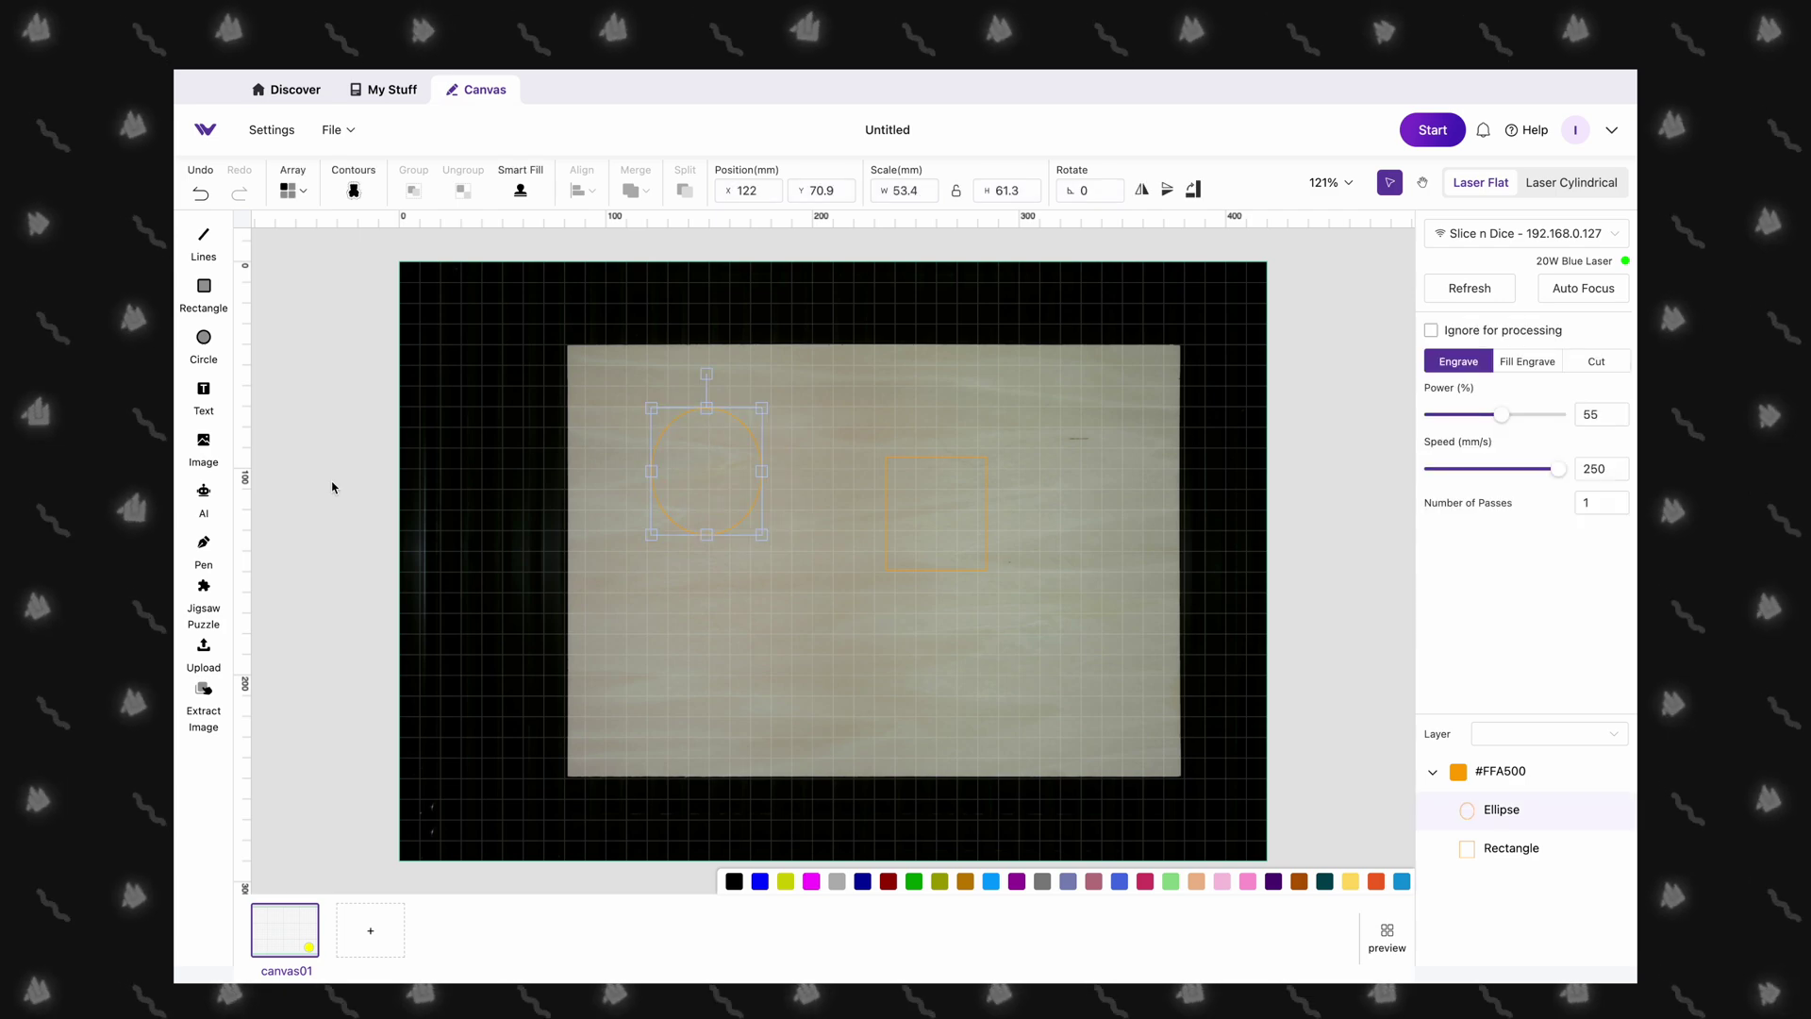
Add a text object replacing 'Hello' with 'h', try the AI generator, and close a pen outline.
left_click(193, 393)
left_click(715, 602)
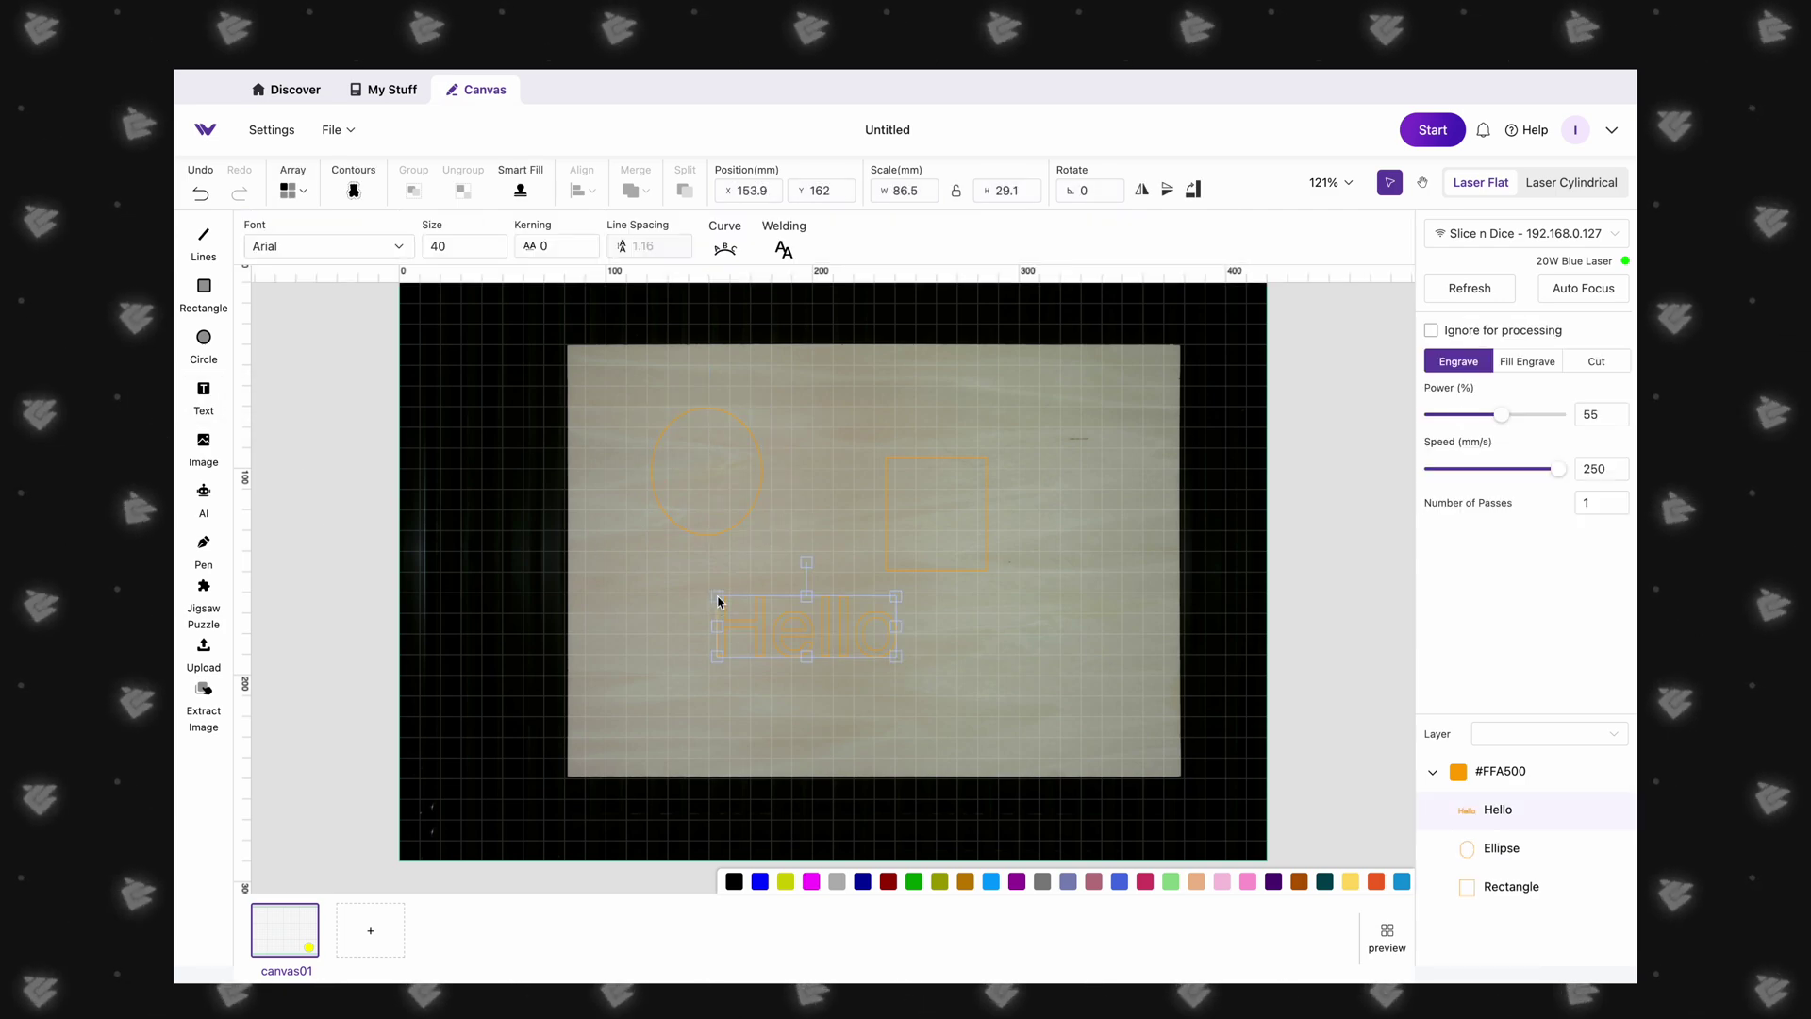
double_click(758, 617)
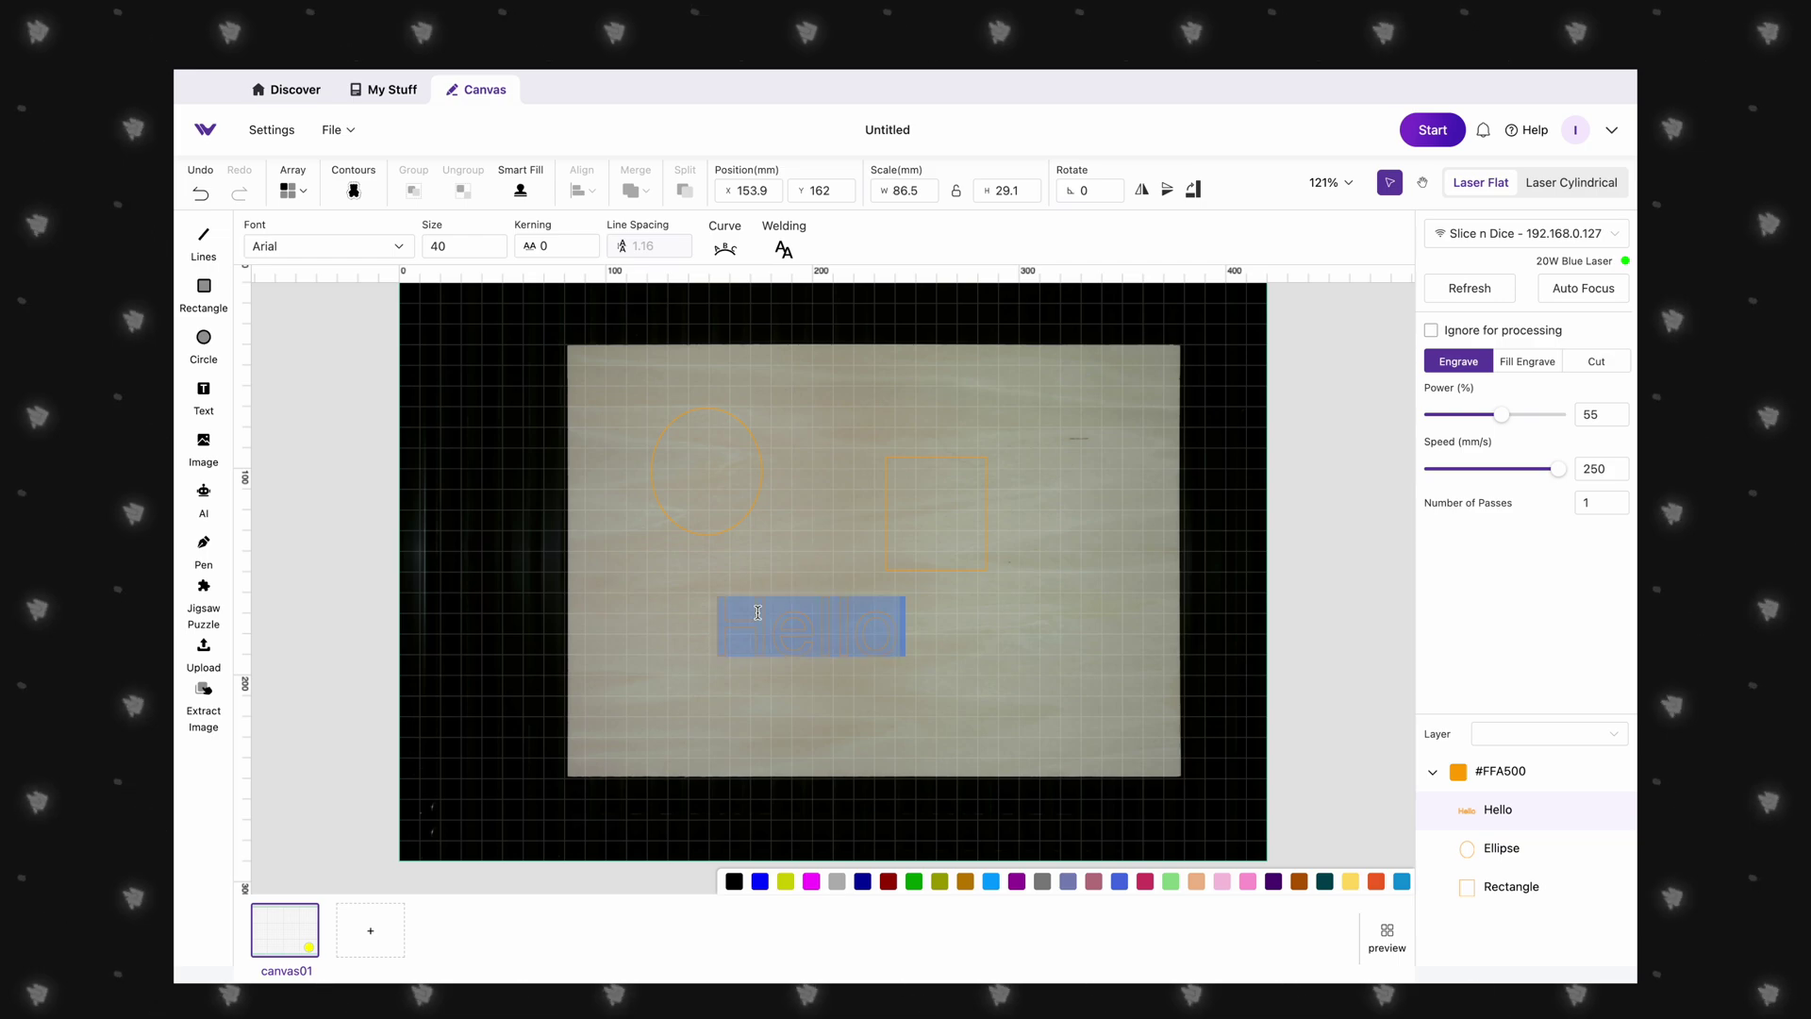
type("h")
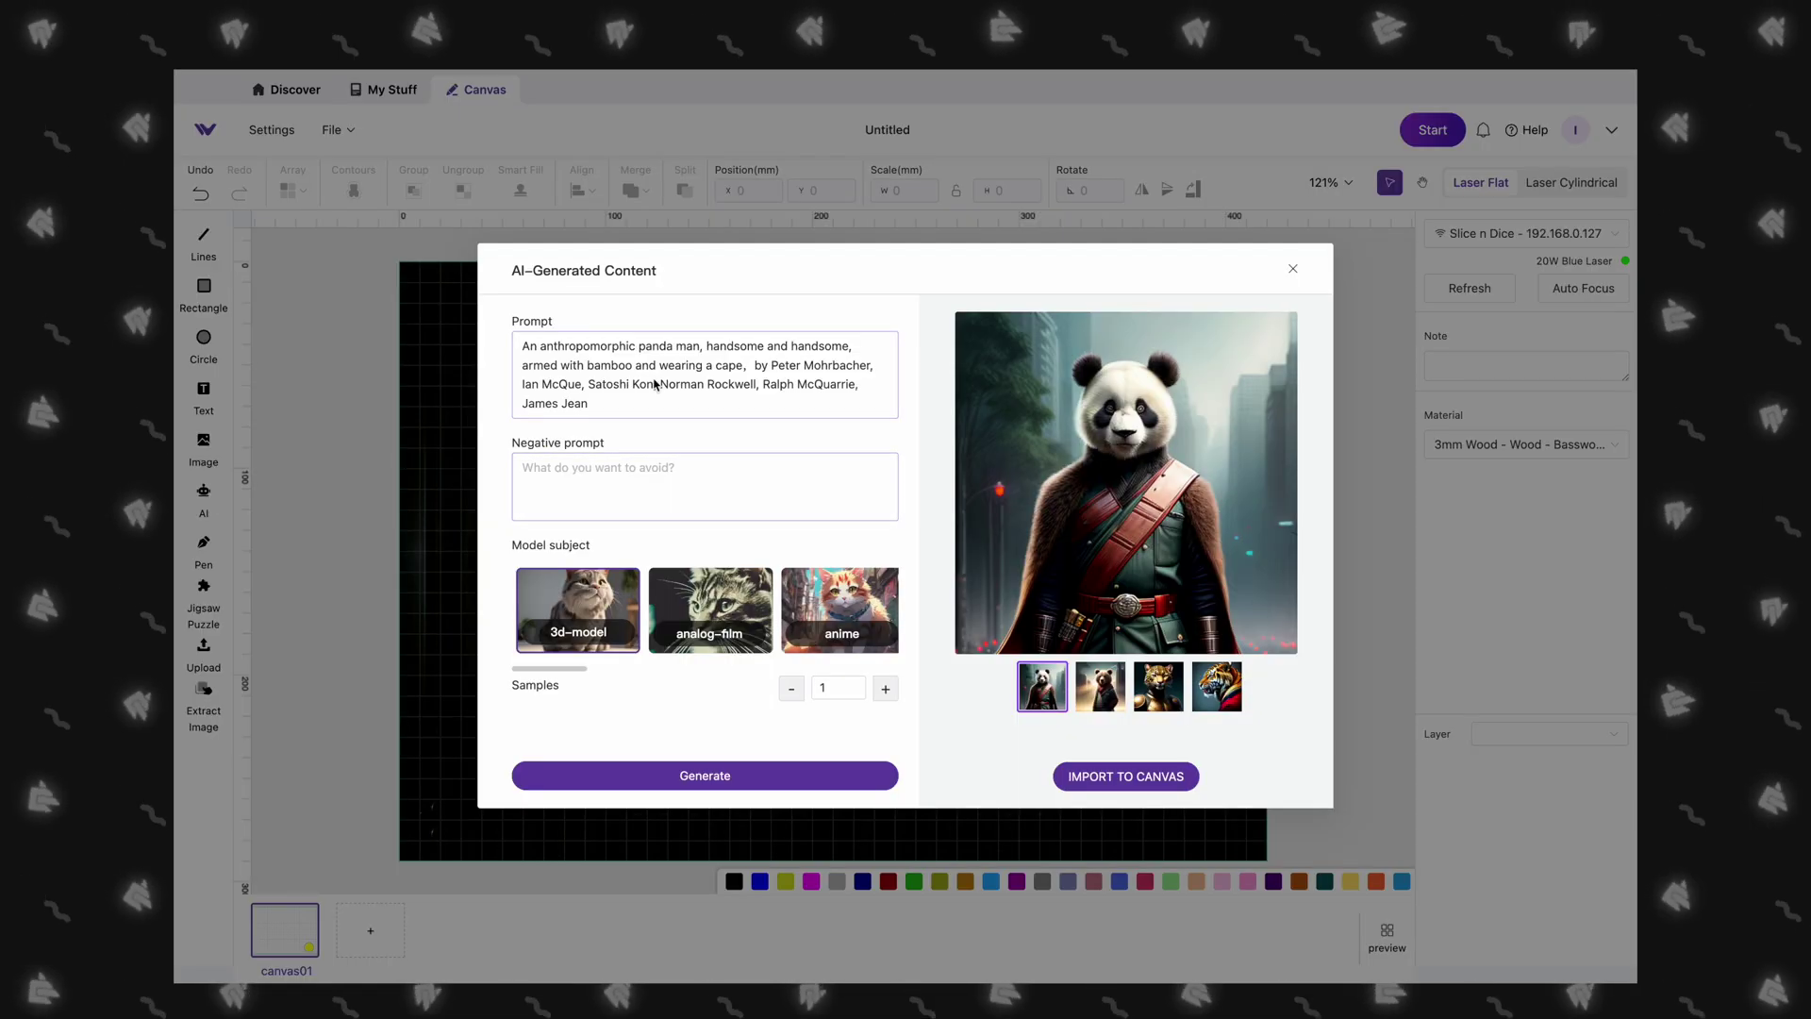
left_click(654, 385)
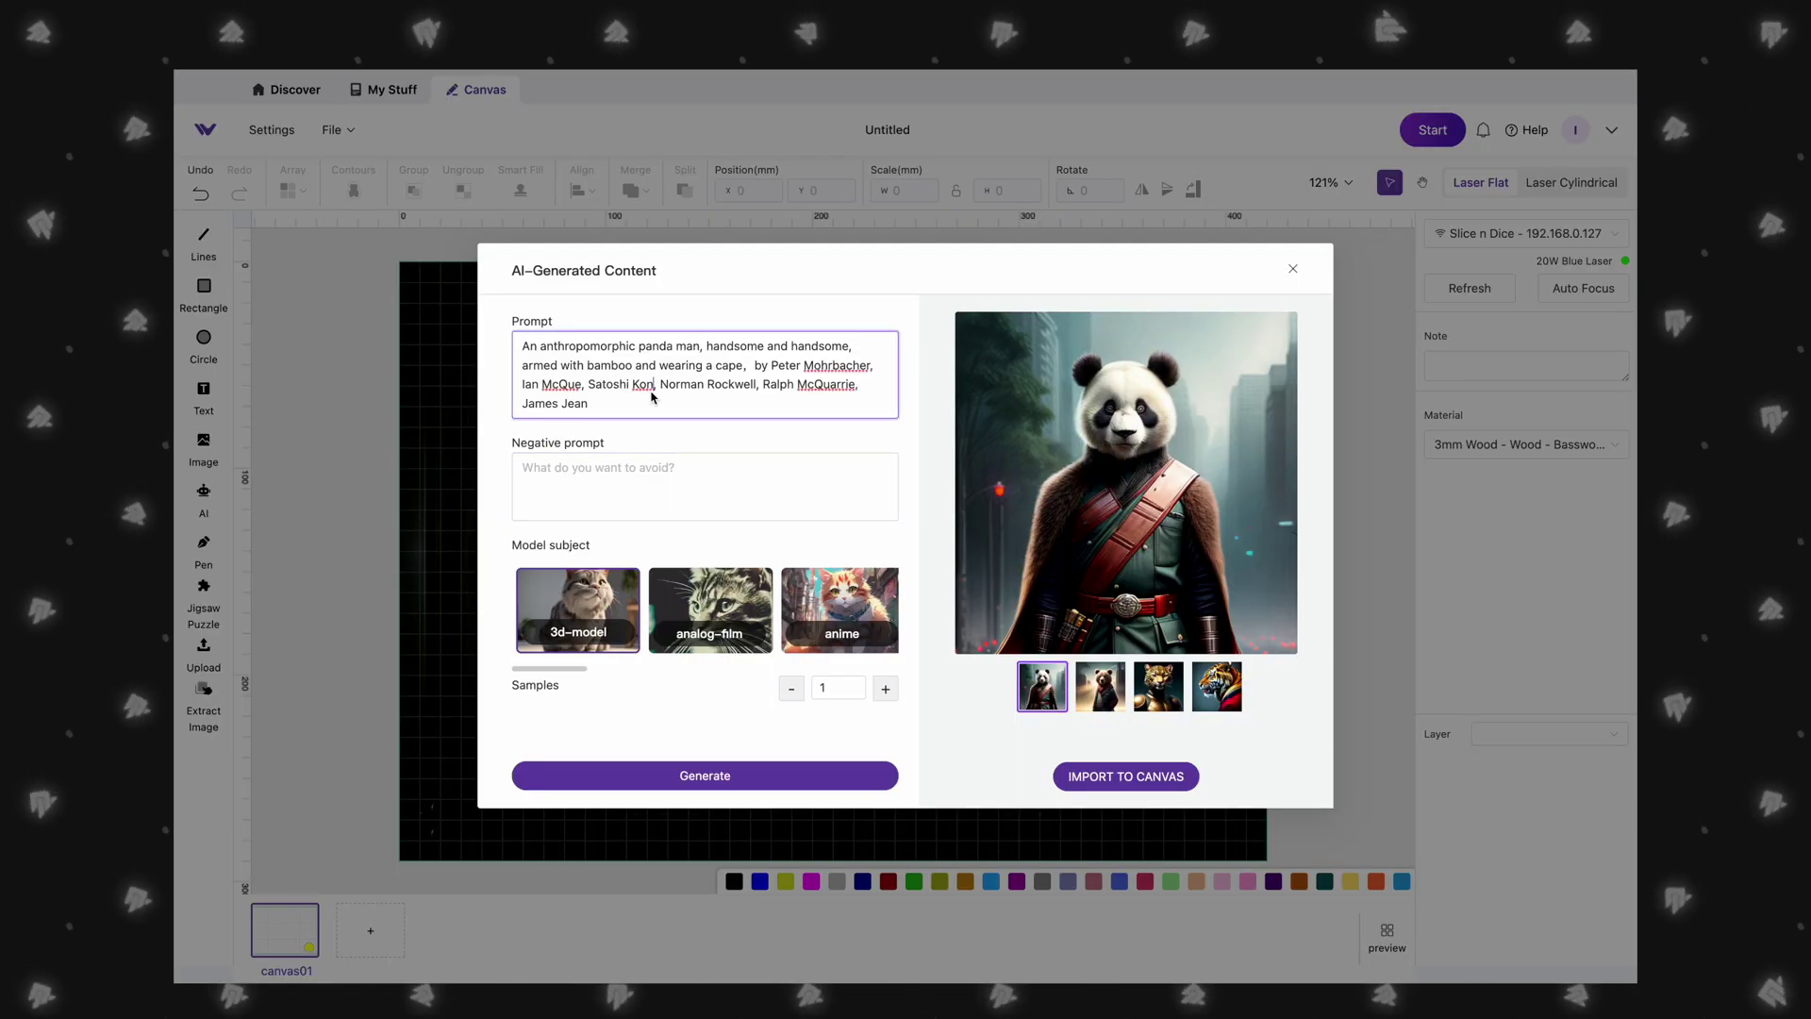
left_click(244, 496)
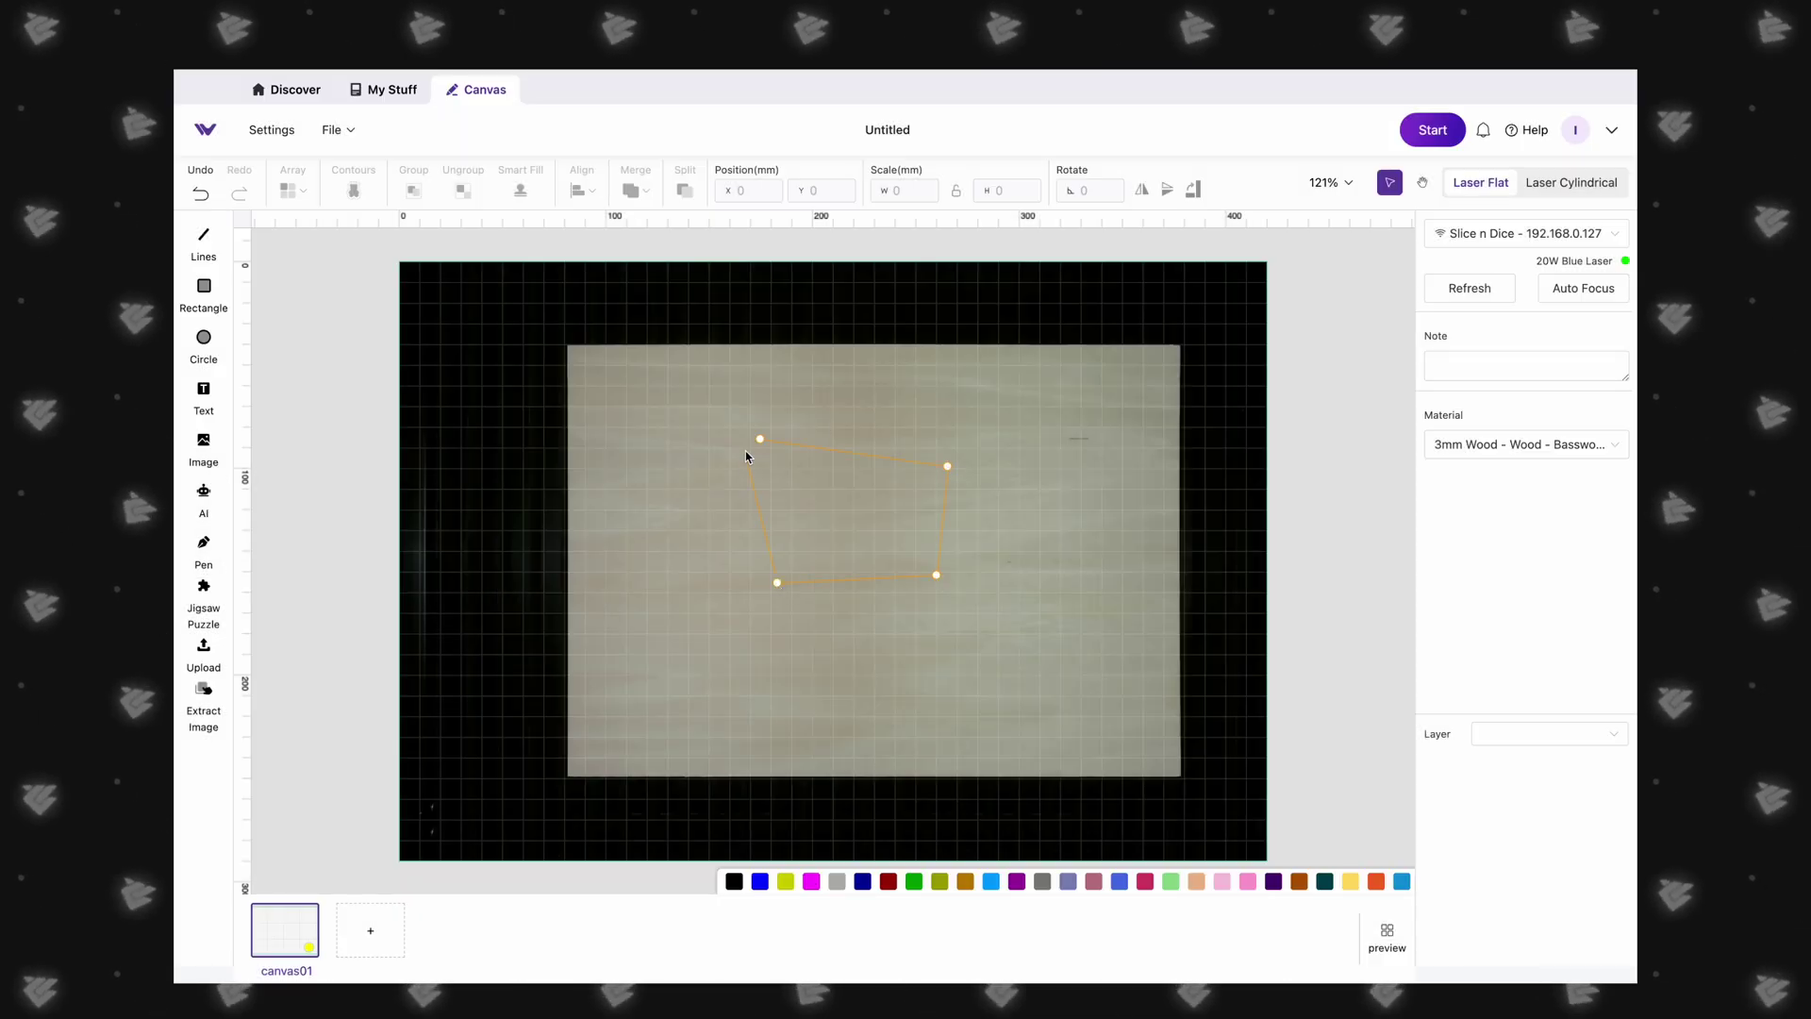
left_click(760, 440)
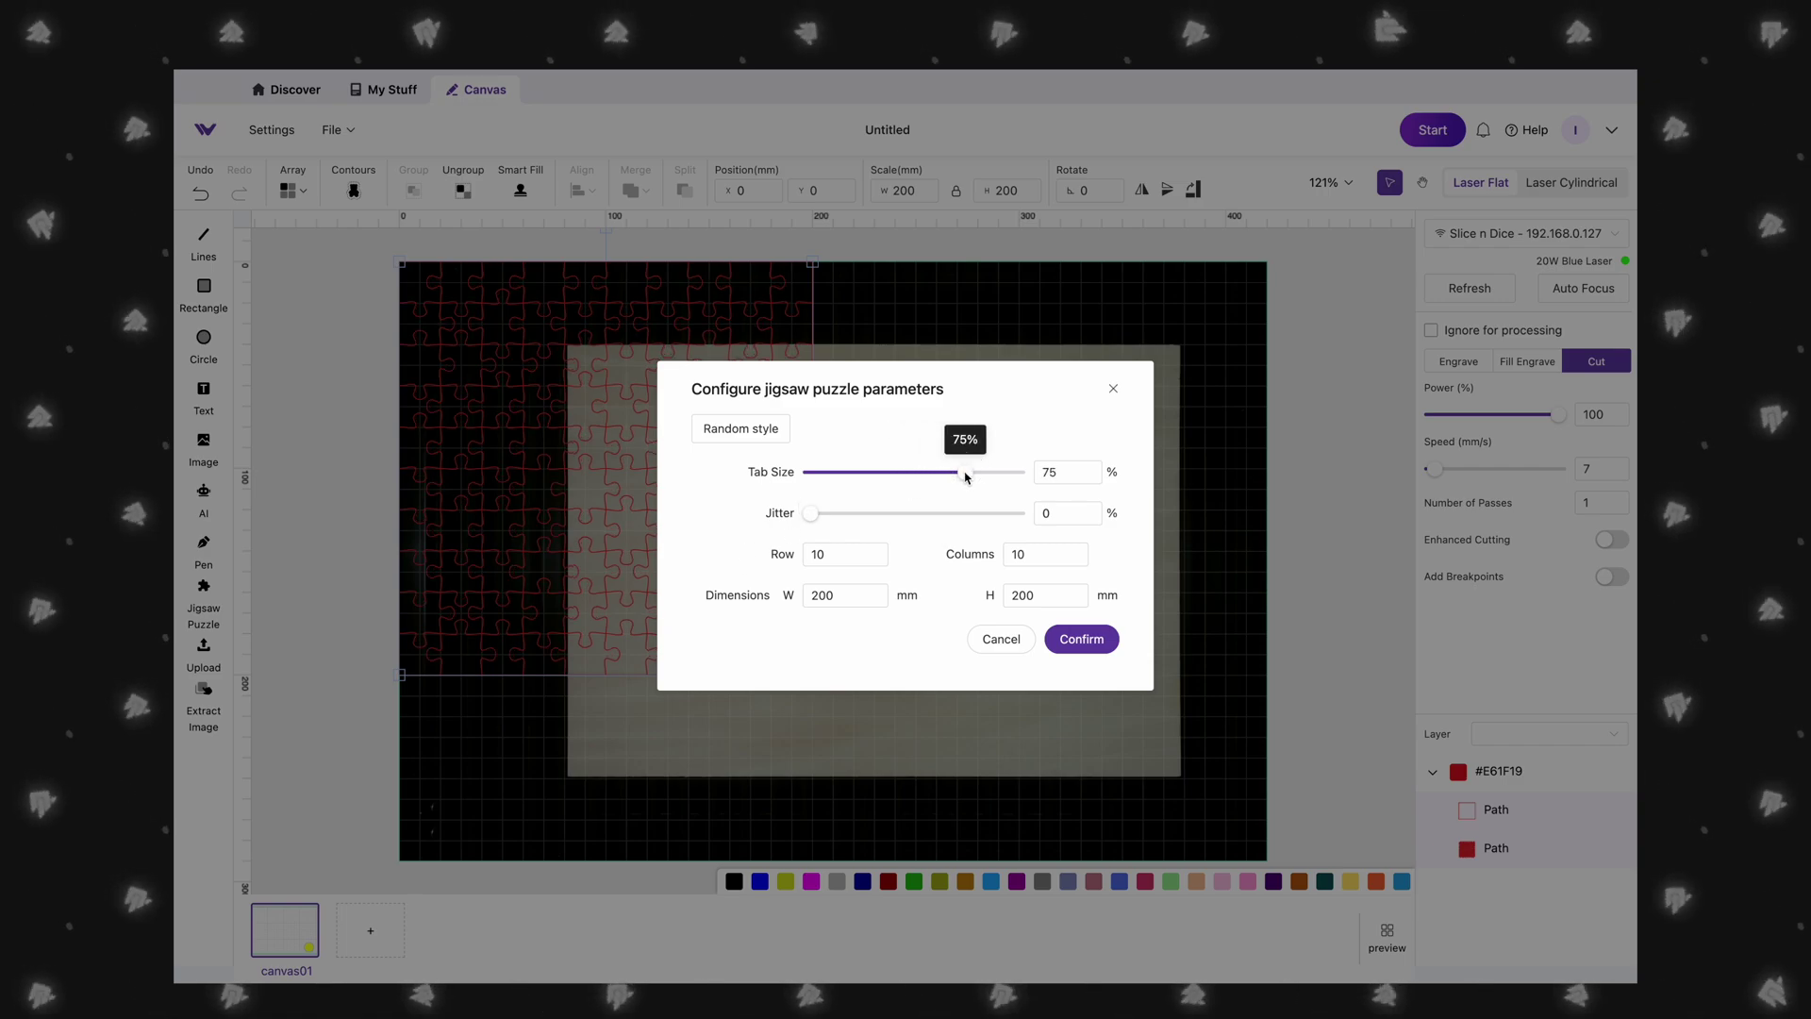
Randomise the puzzle pieces, set Jitter to 0, confirm, and centre the puzzle at 93.2, 44.3 mm.
left_click(721, 437)
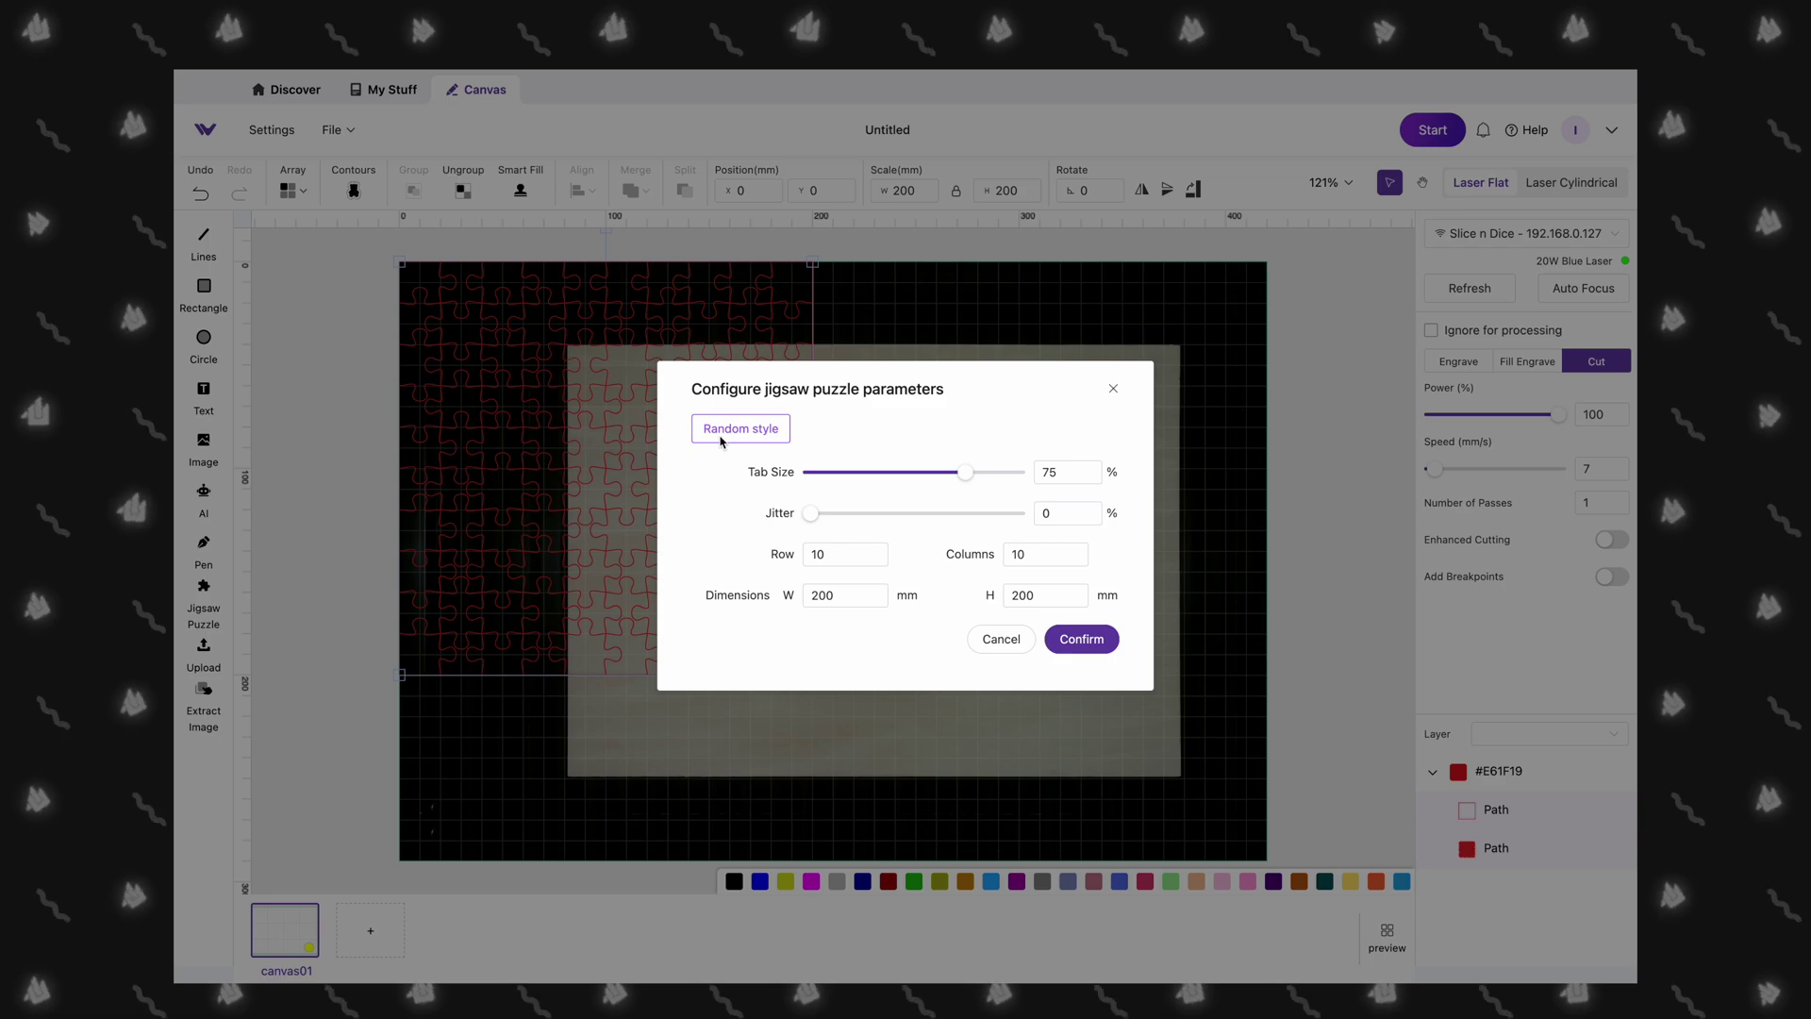
left_click(723, 437)
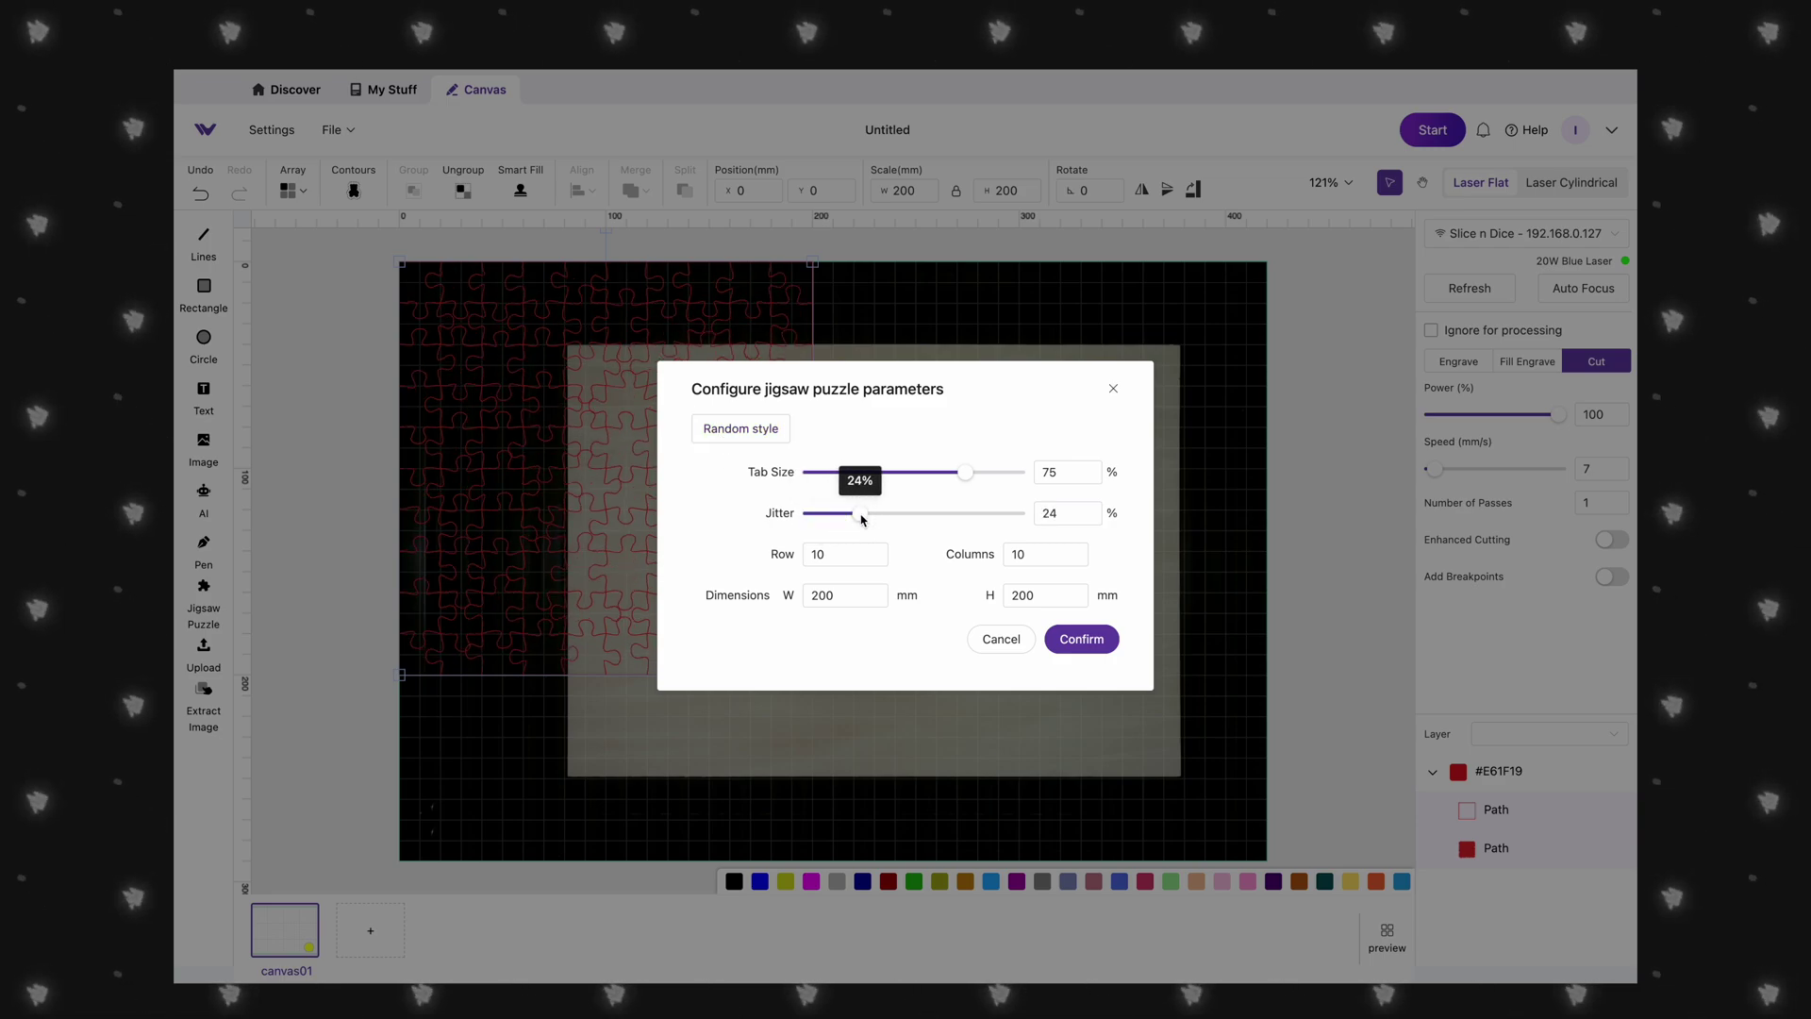
left_click_drag(862, 517, 810, 519)
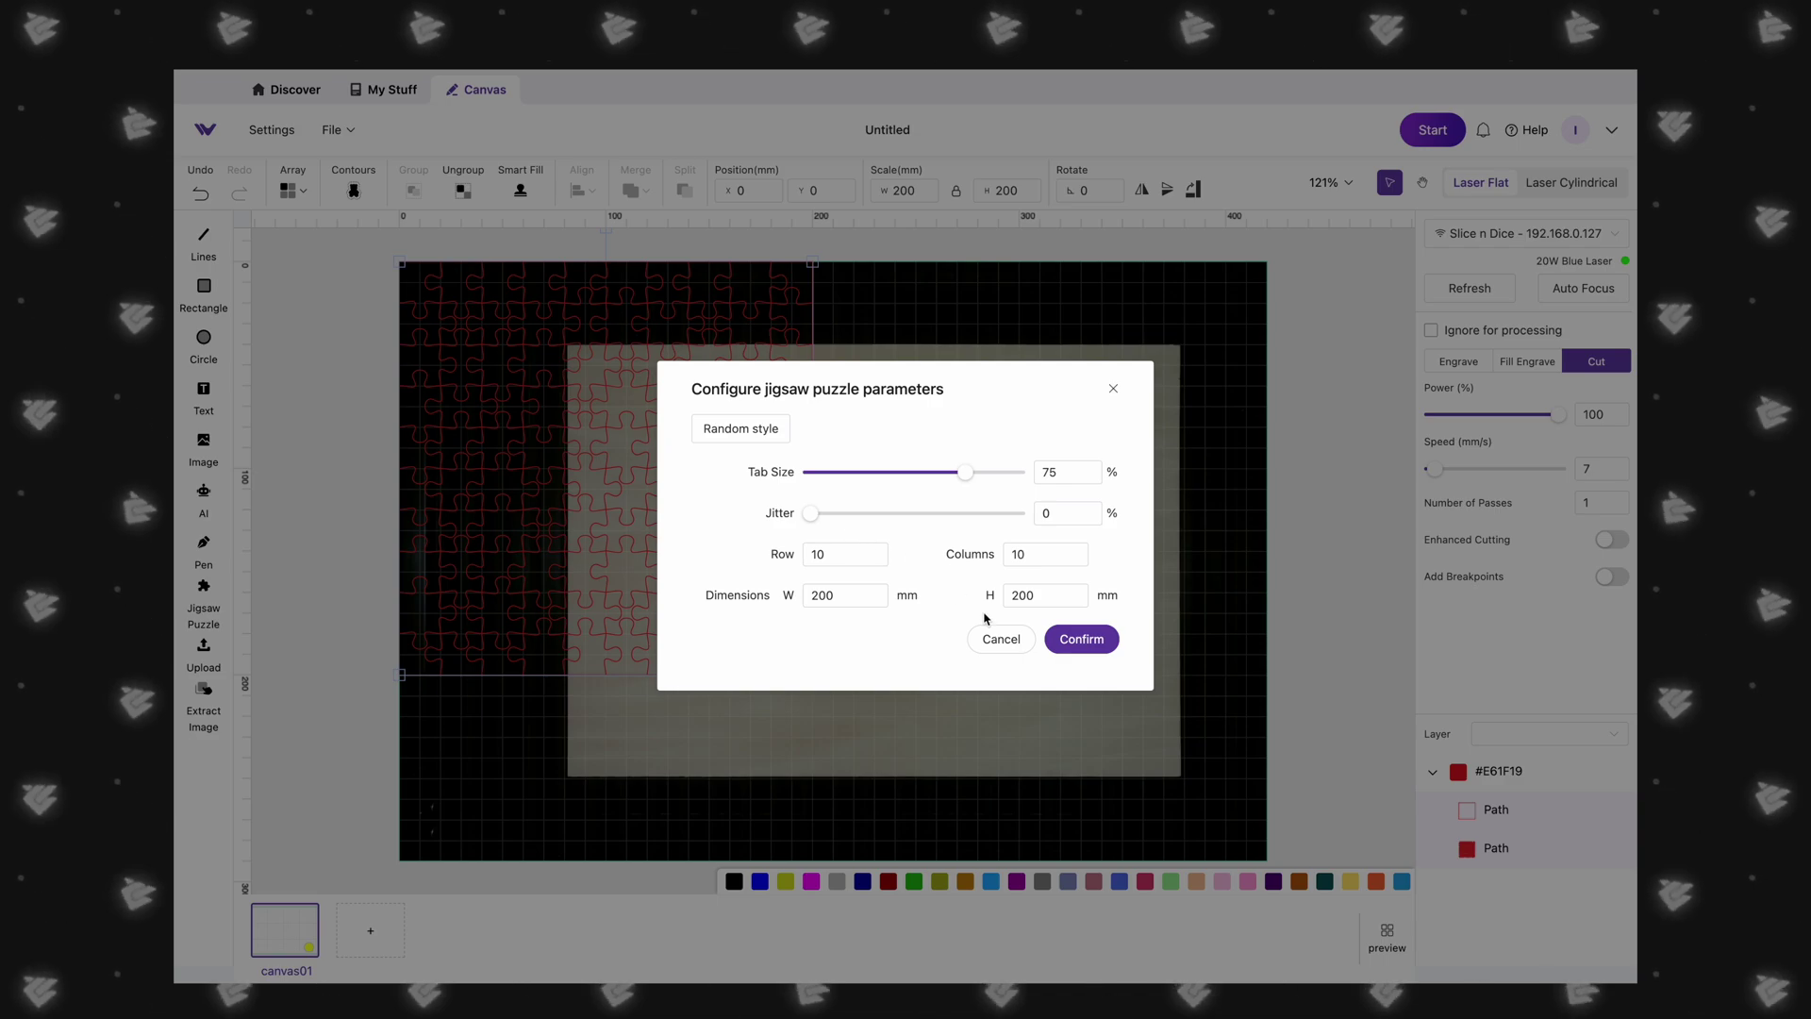
left_click(1081, 638)
left_click_drag(618, 465, 812, 563)
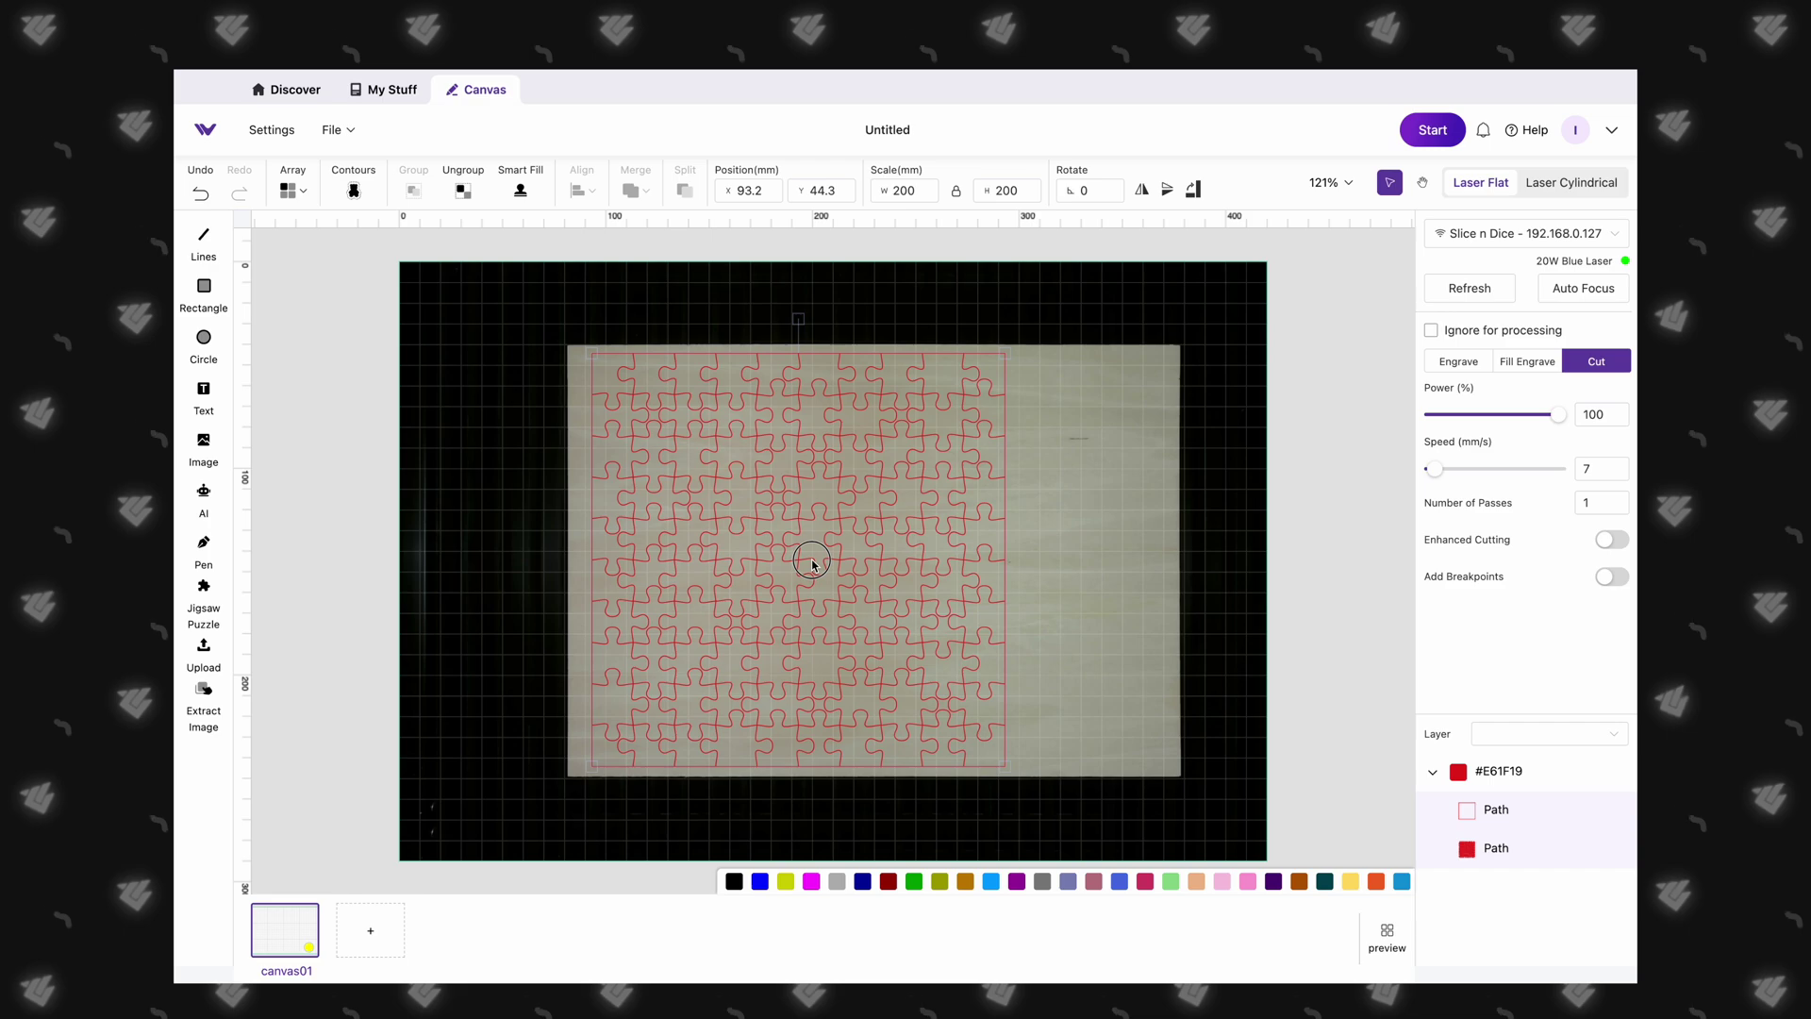
left_click(1032, 565)
Place Style 2.svg on the canvas, move it lower, and enlarge it to 170.9 mm.
left_click(921, 585)
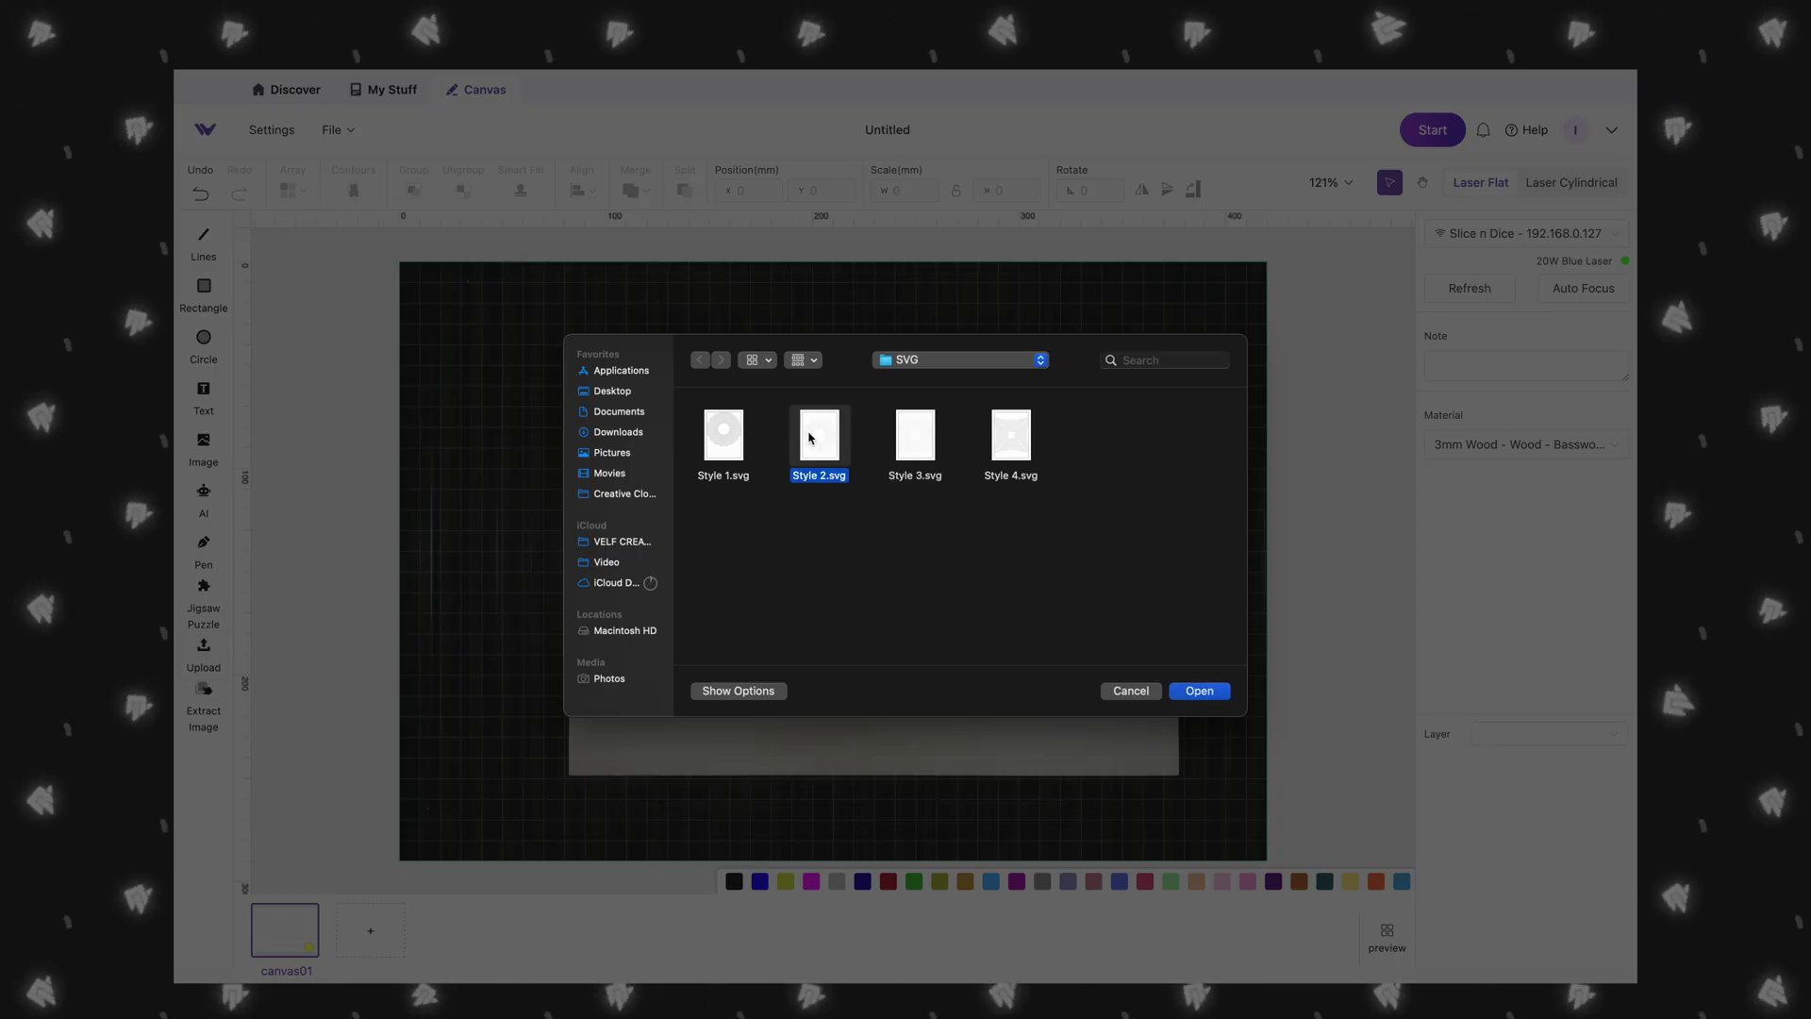
left_click(1199, 690)
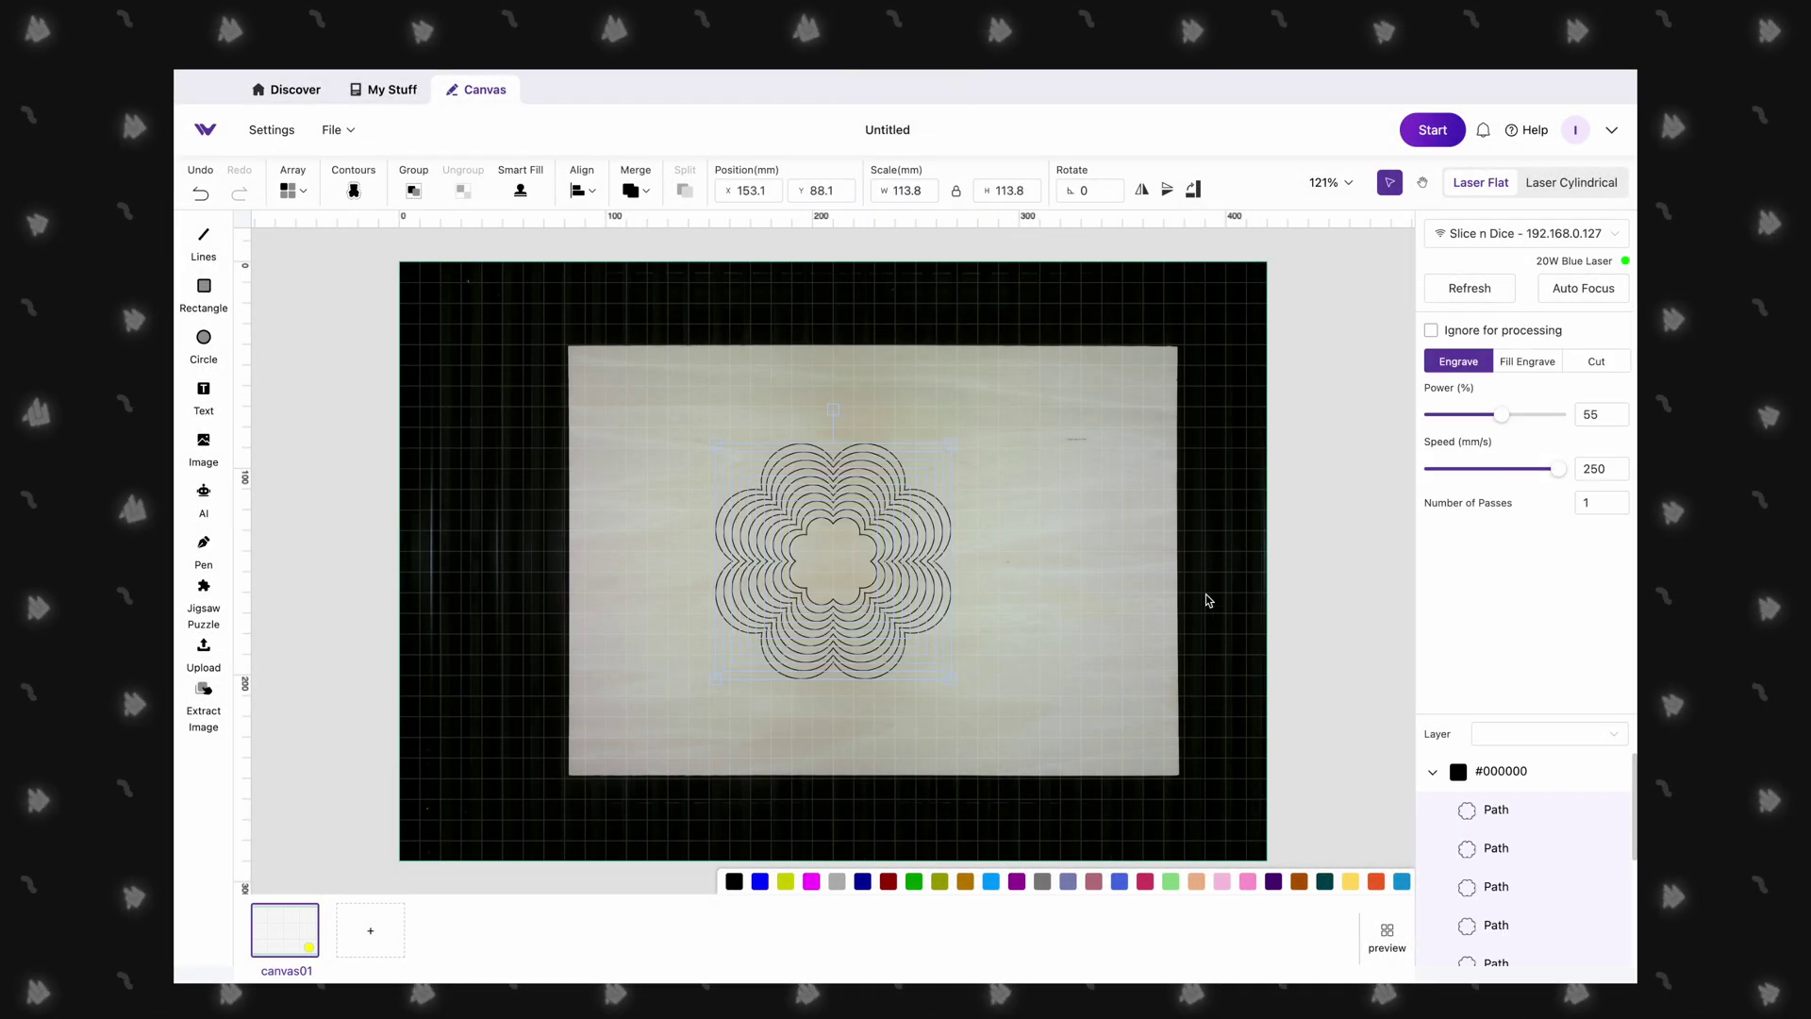
left_click_drag(1128, 739, 597, 326)
left_click_drag(714, 403, 716, 462)
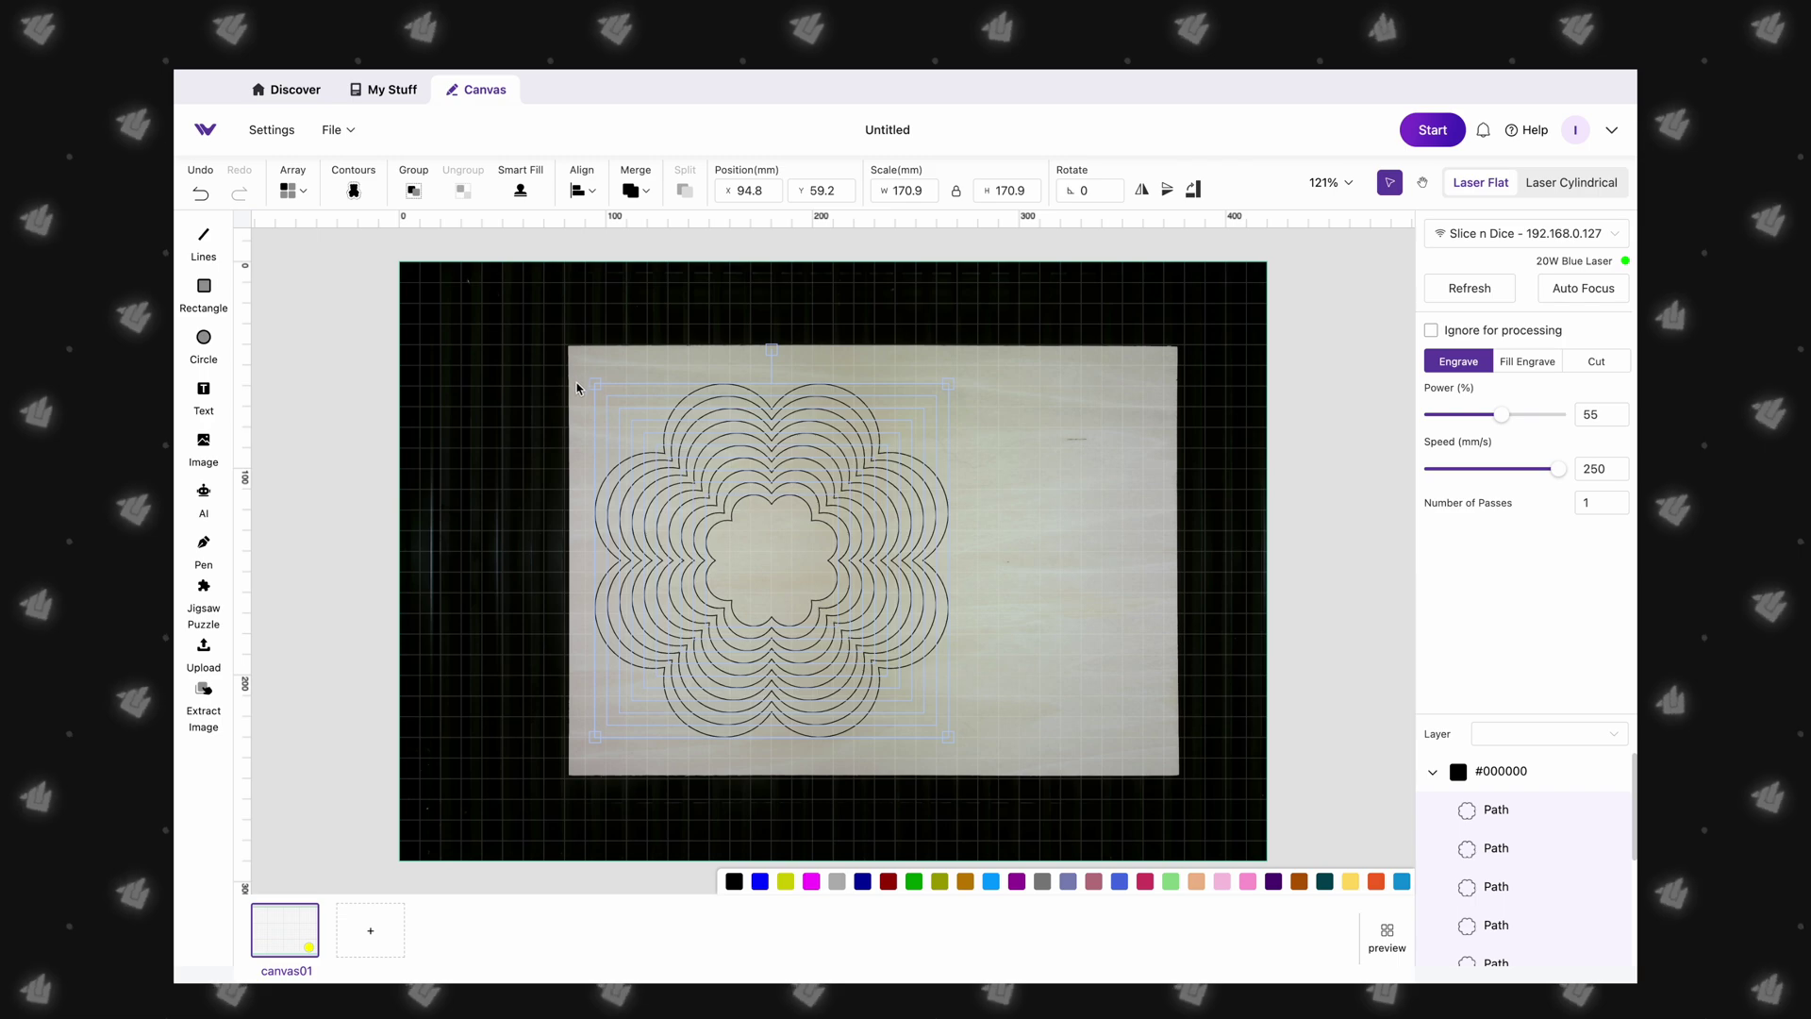
left_click_drag(591, 377, 554, 356)
left_click(1330, 428)
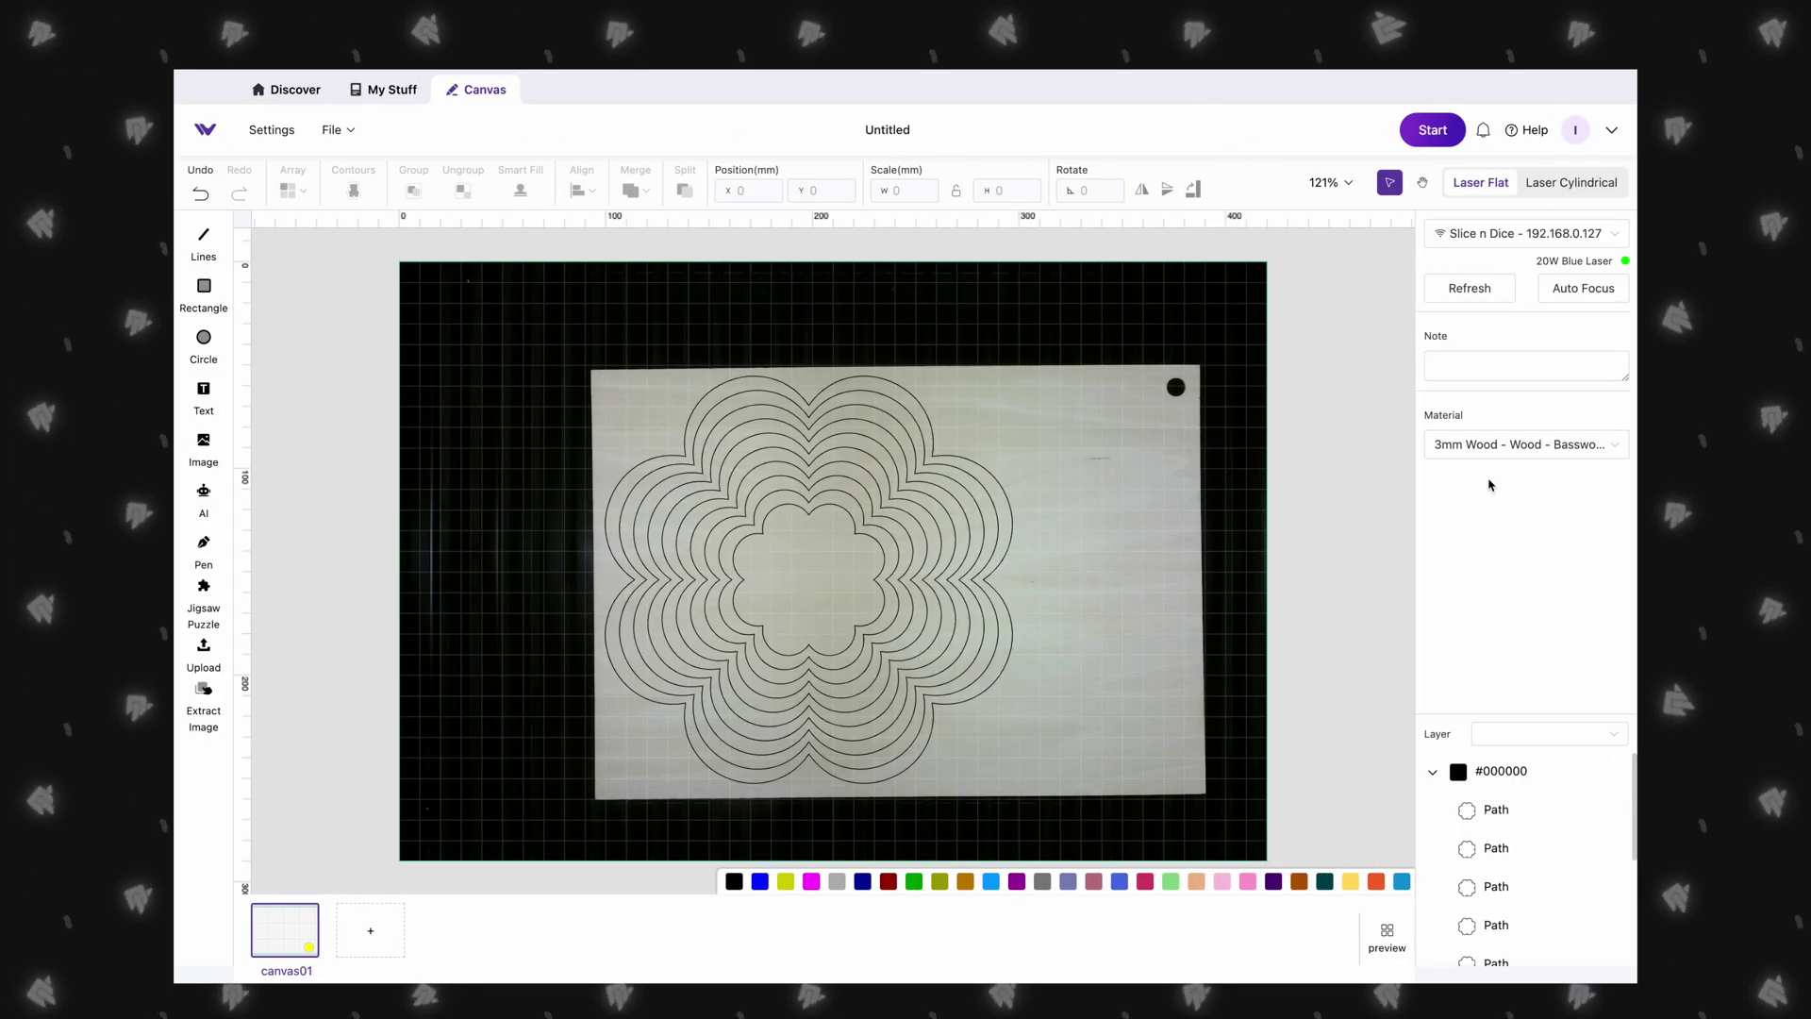
Confirm 3mm Wood - Basswood as the material and switch all flower paths to Cut.
left_click(1491, 452)
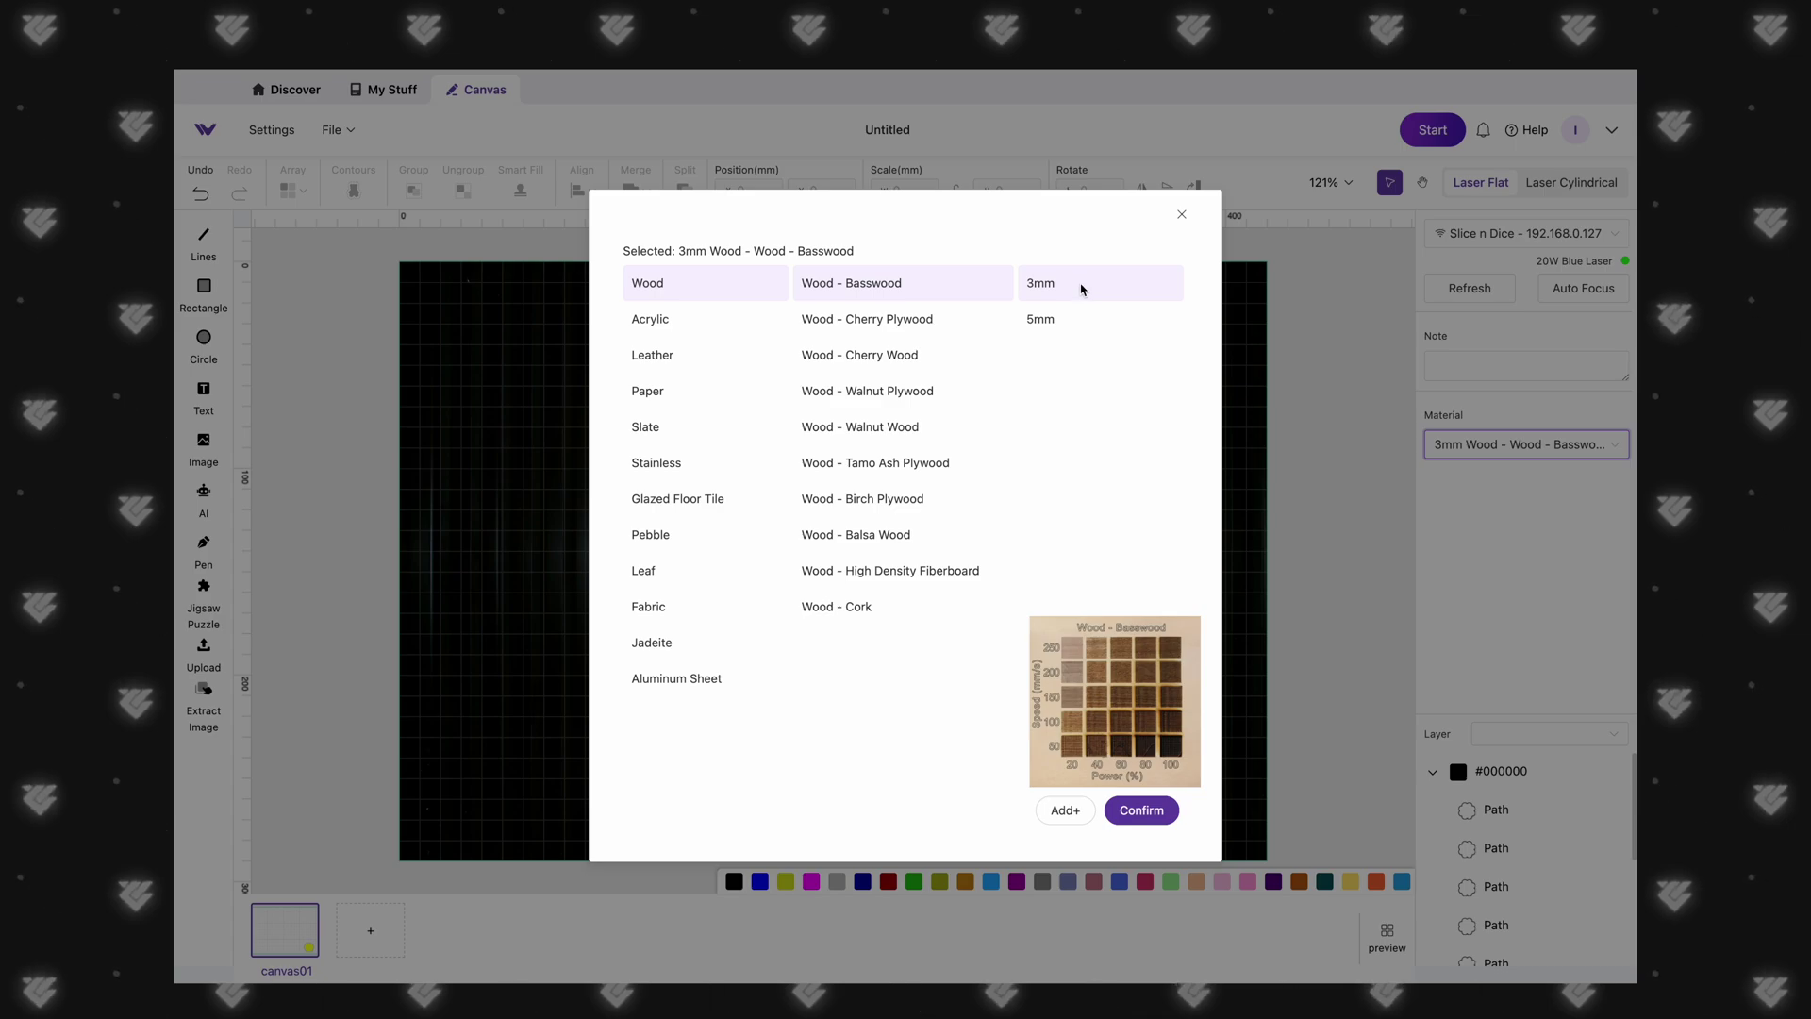
left_click(1143, 811)
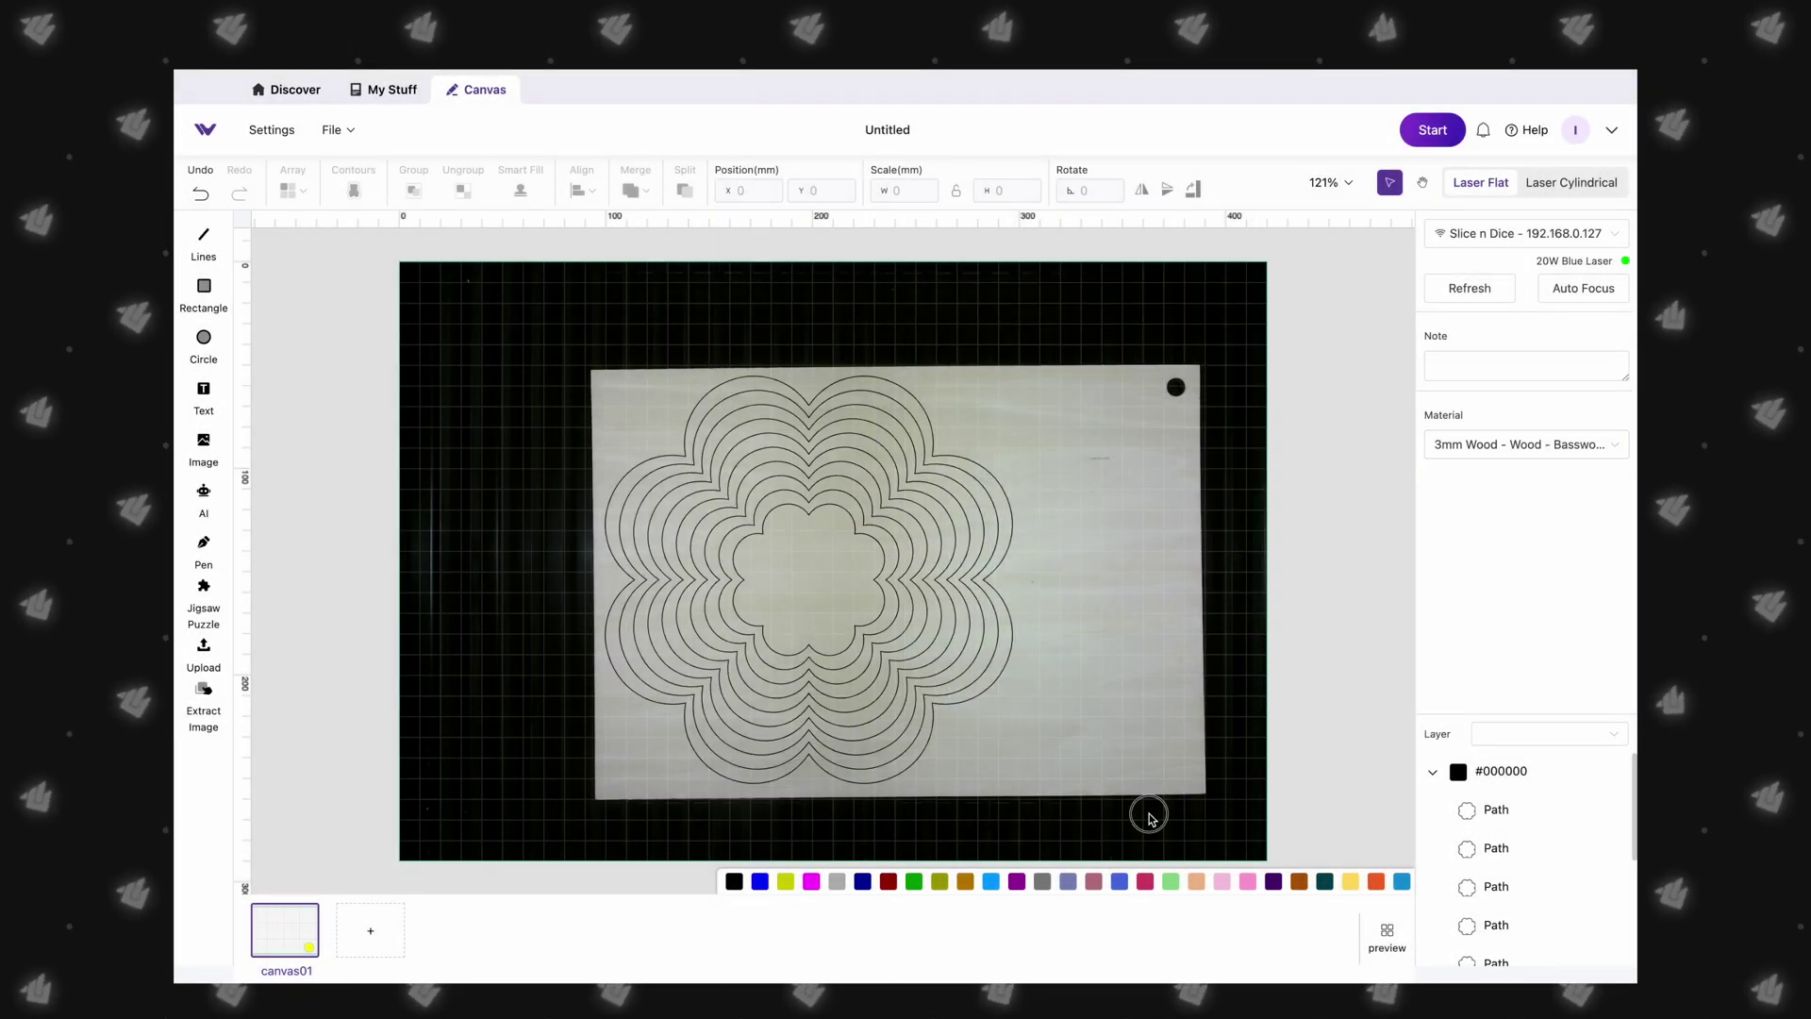
left_click_drag(1148, 817, 573, 363)
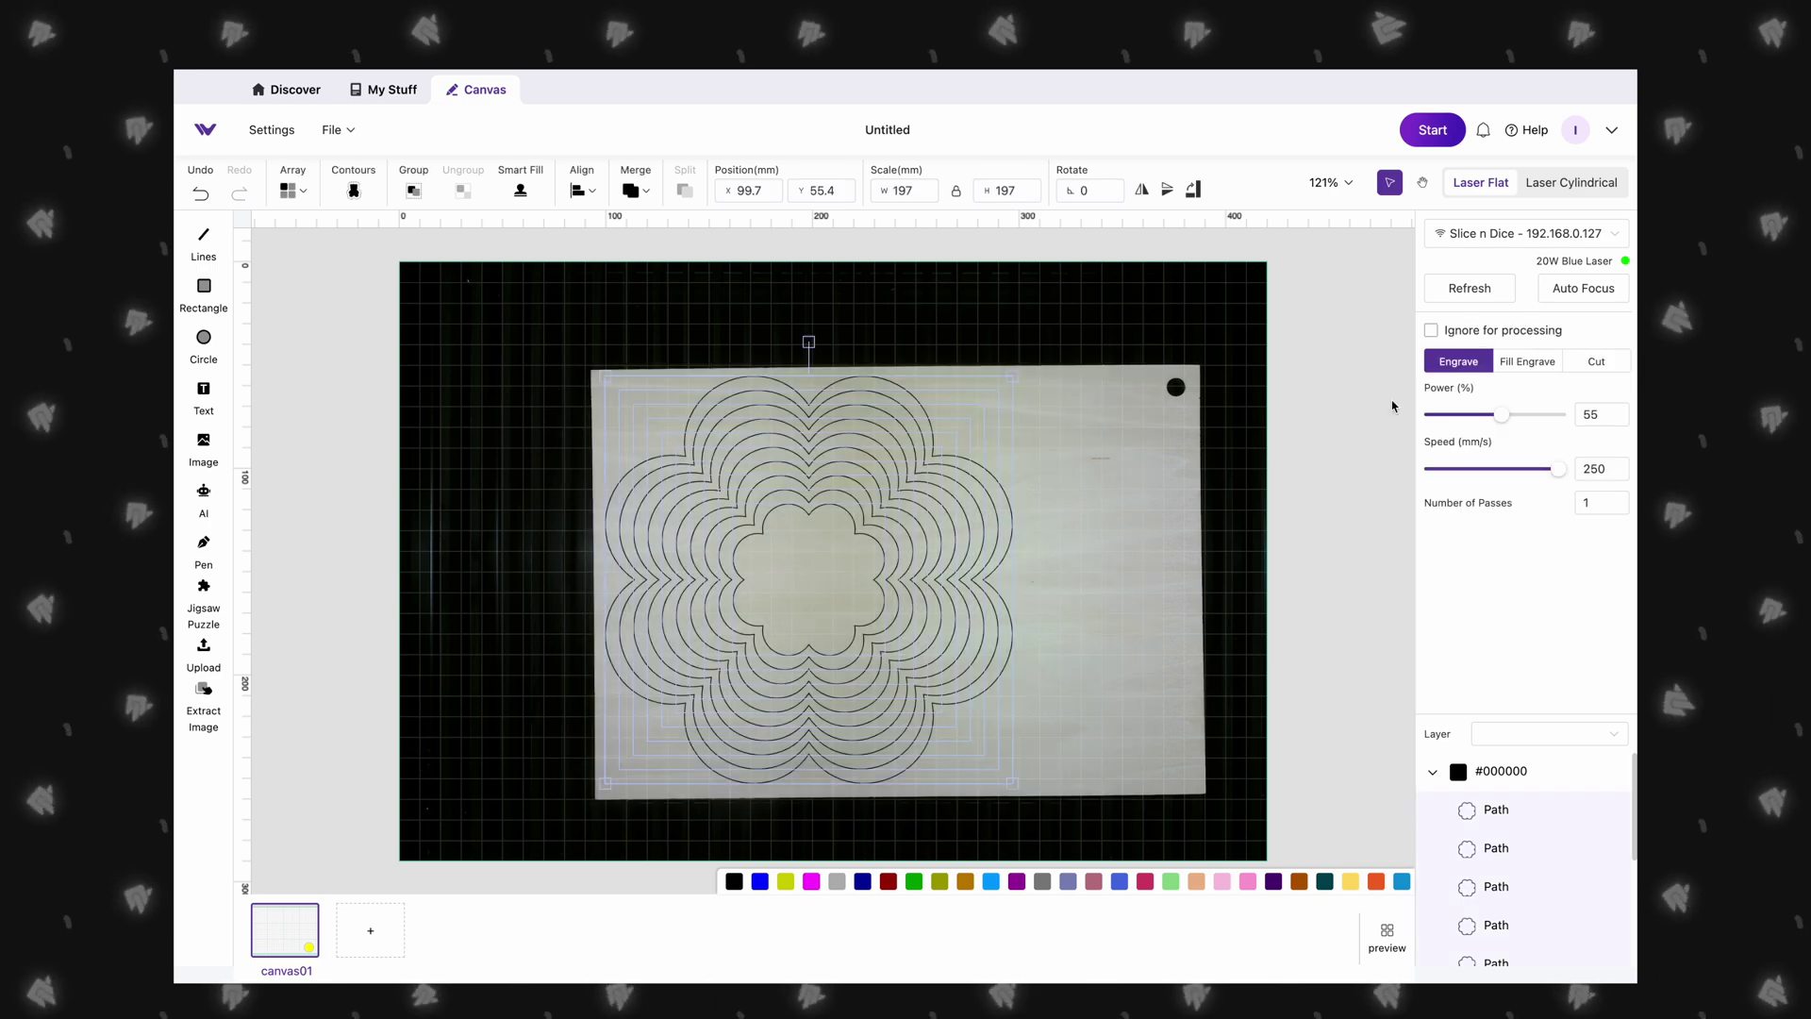
left_click(1601, 364)
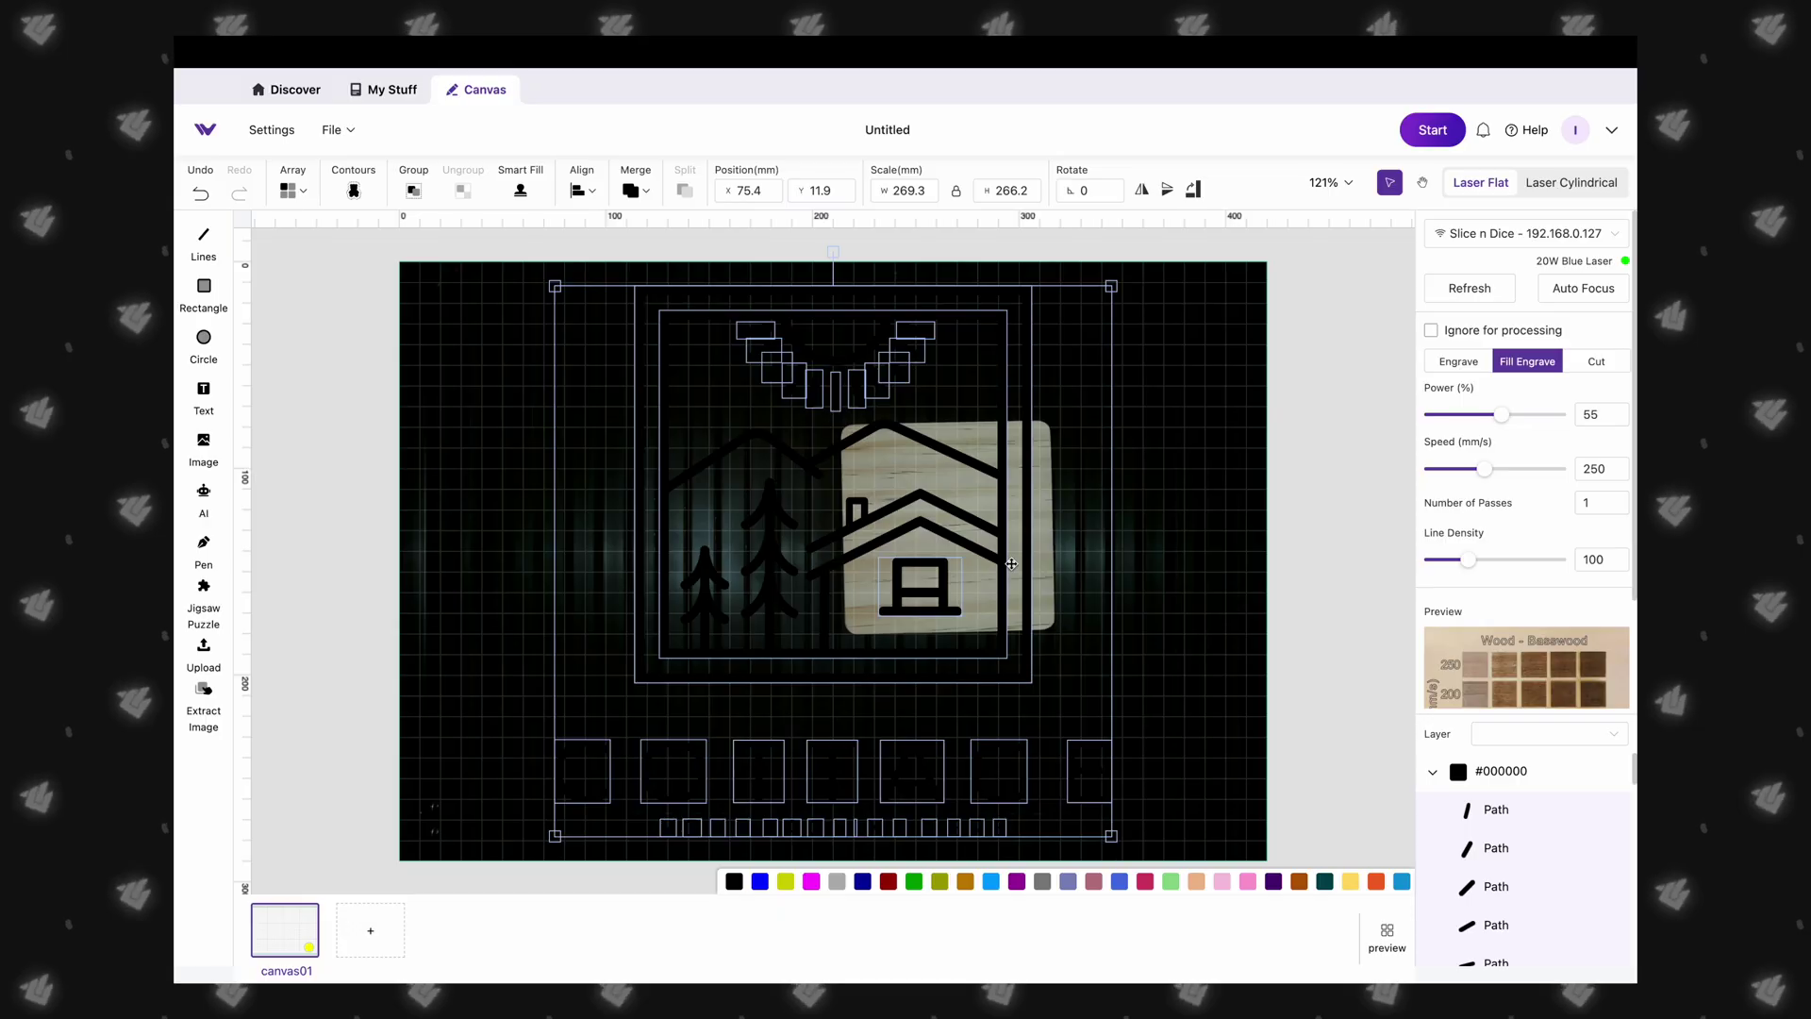
Move the cabin design over the coaster, colour it blue #4a6fe3, and scale it to 89.9 mm.
left_click_drag(930, 521, 1030, 490)
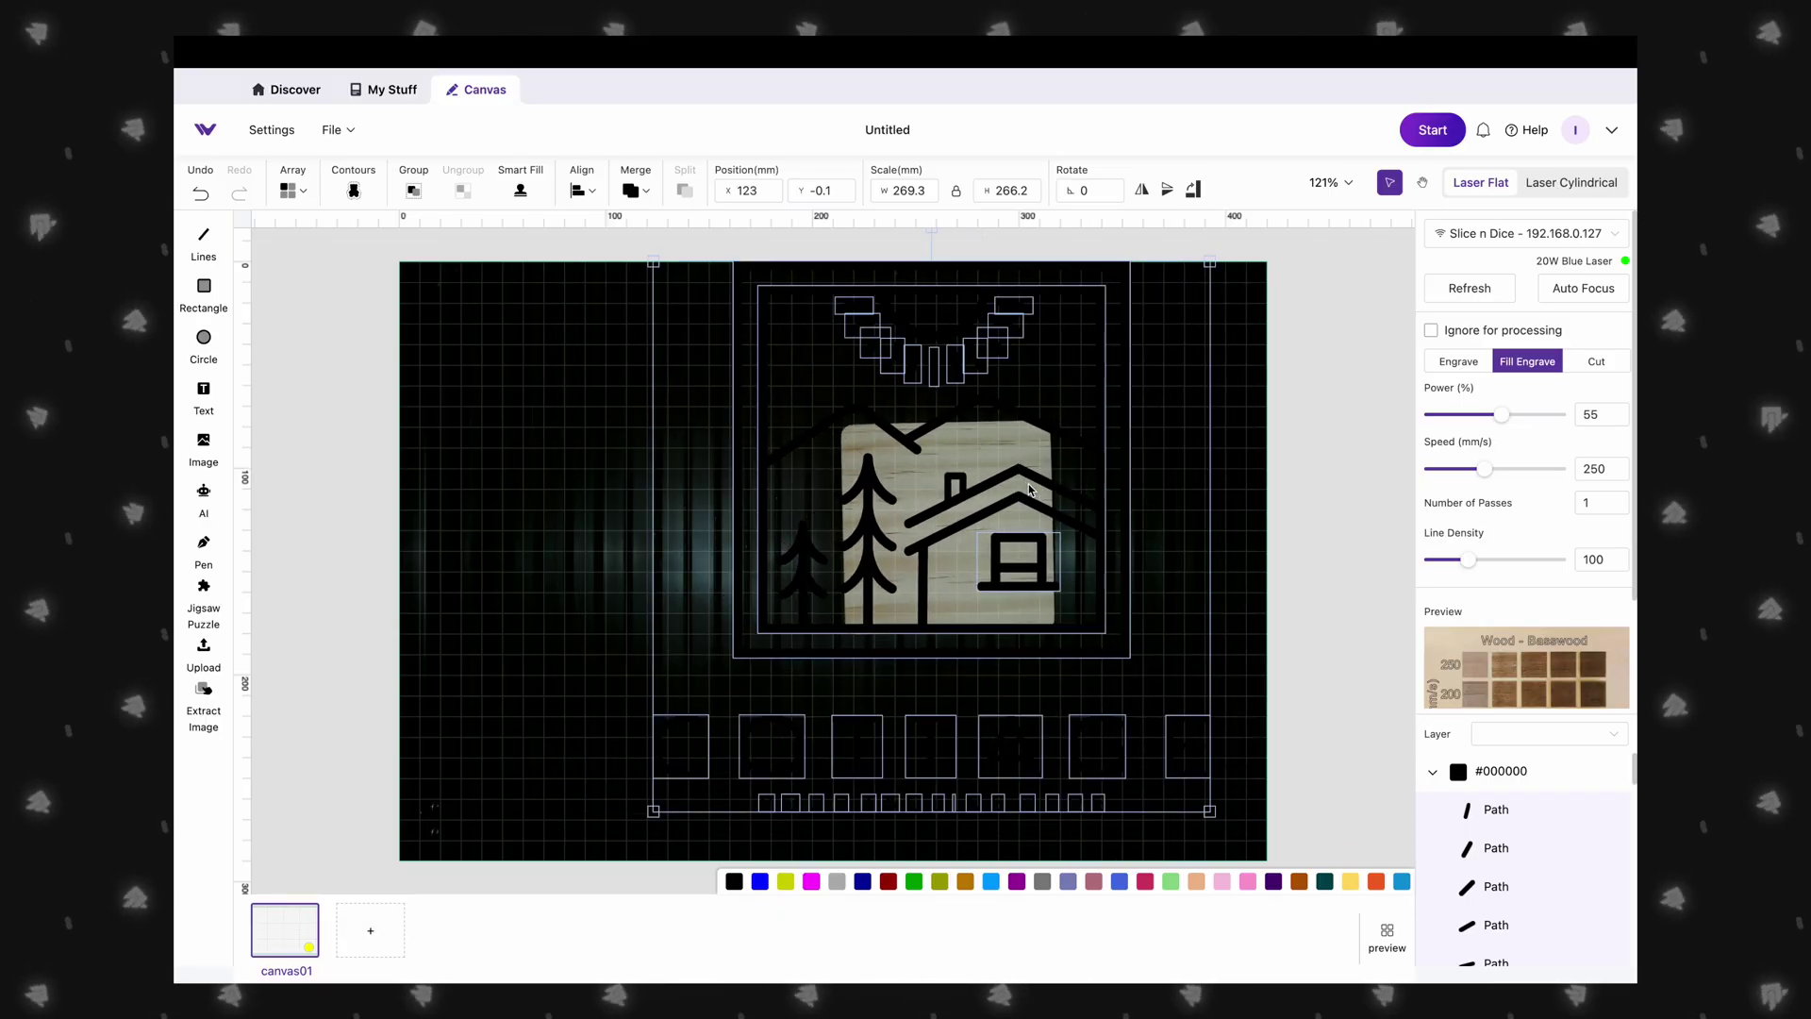
left_click(1120, 883)
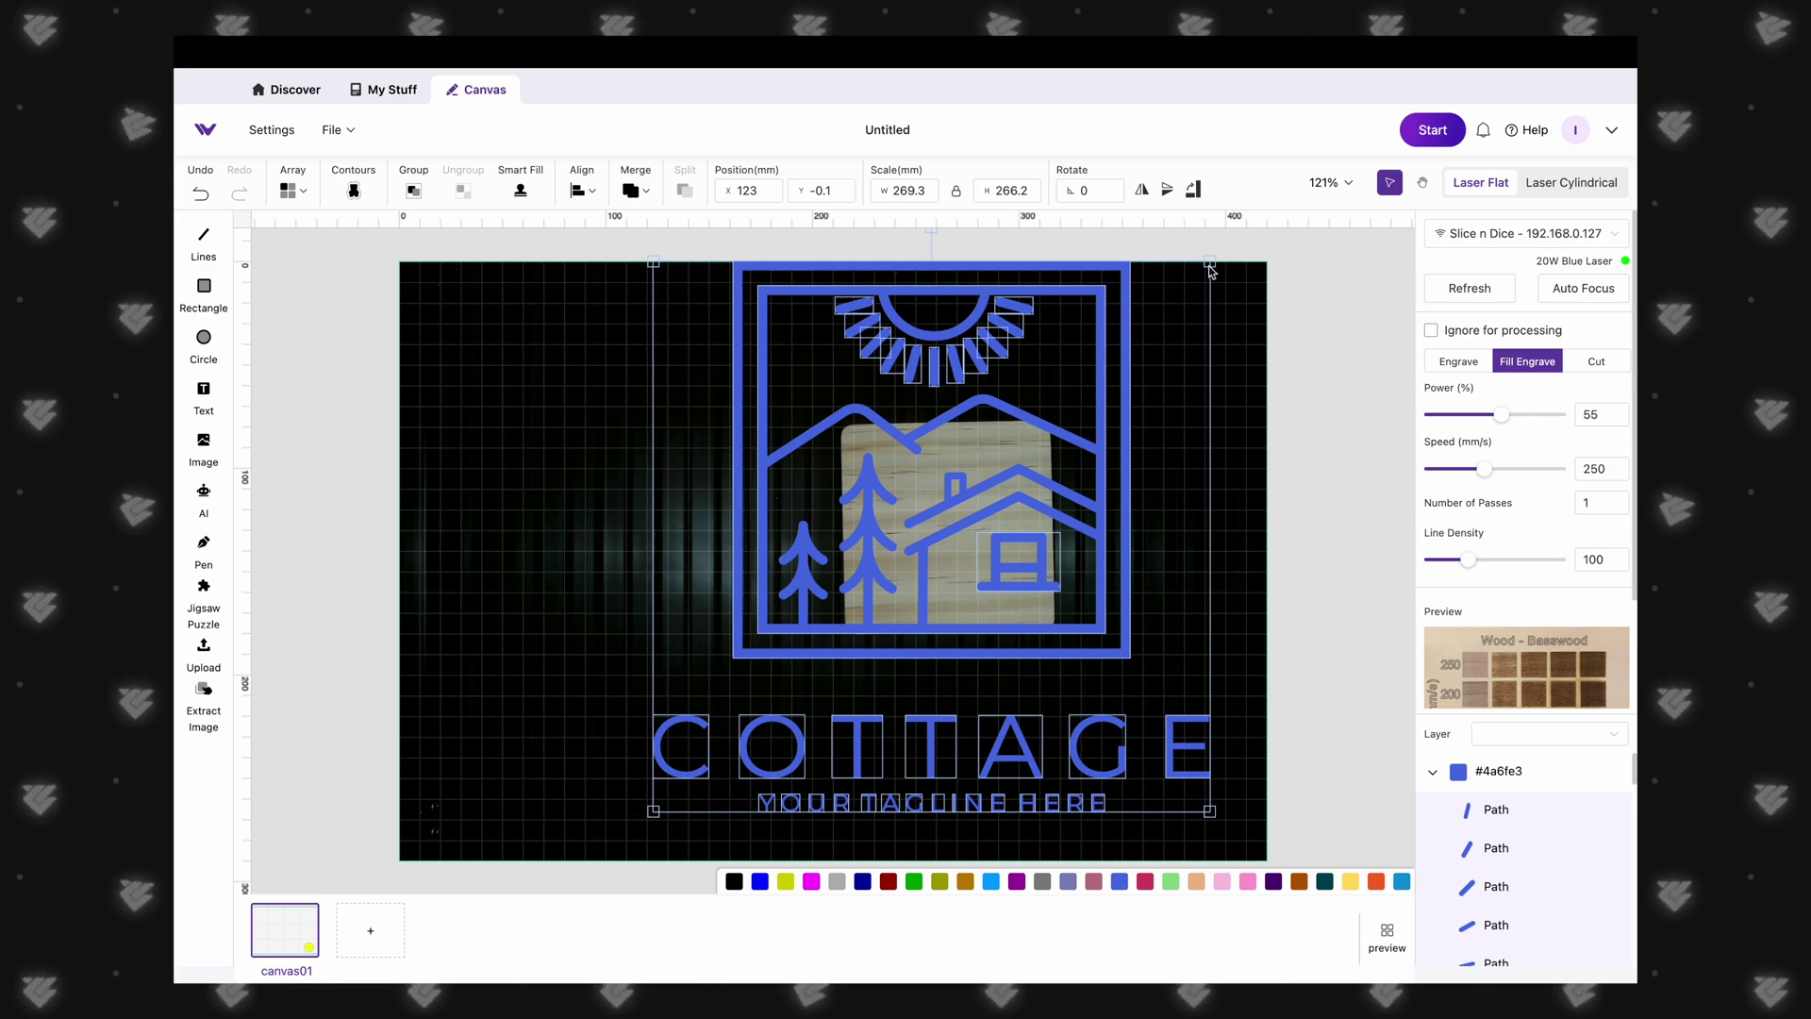
left_click_drag(1210, 267, 845, 617)
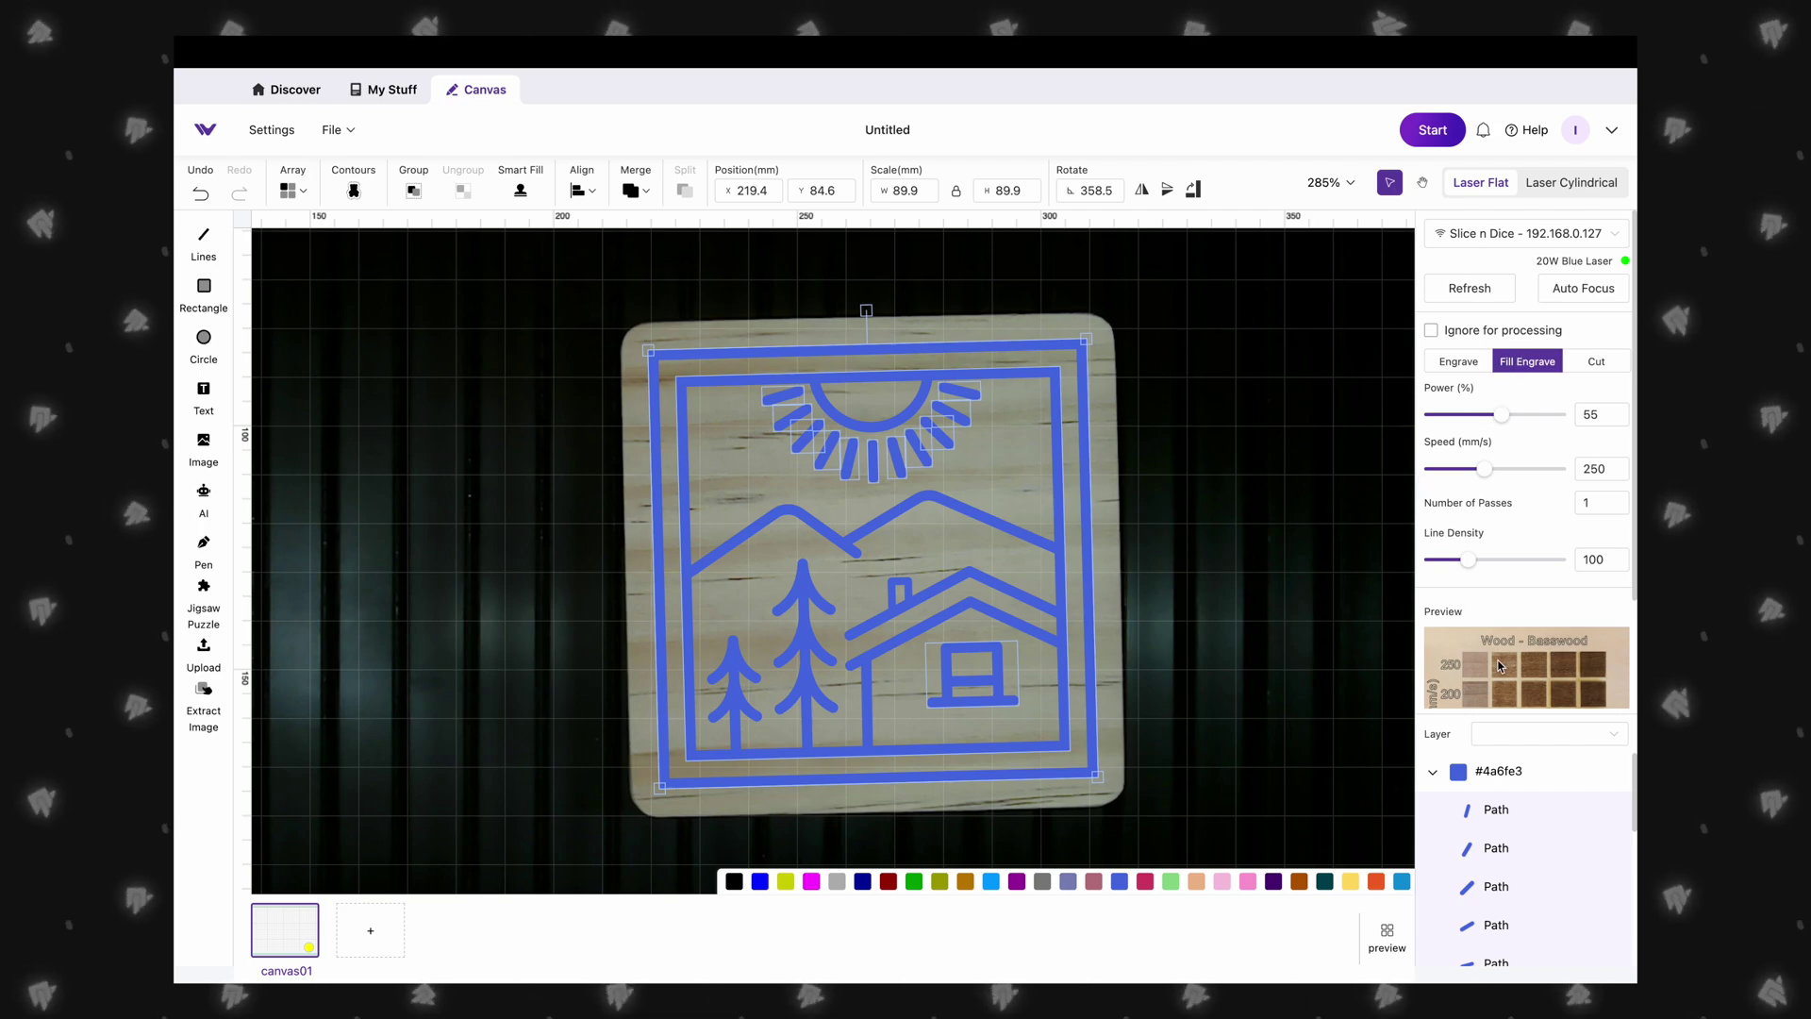
Apply the 80% power, 250 mm/s square from the basswood test grid to the cabin engraving.
scroll(1499, 666, "down", 3)
left_click(1539, 652)
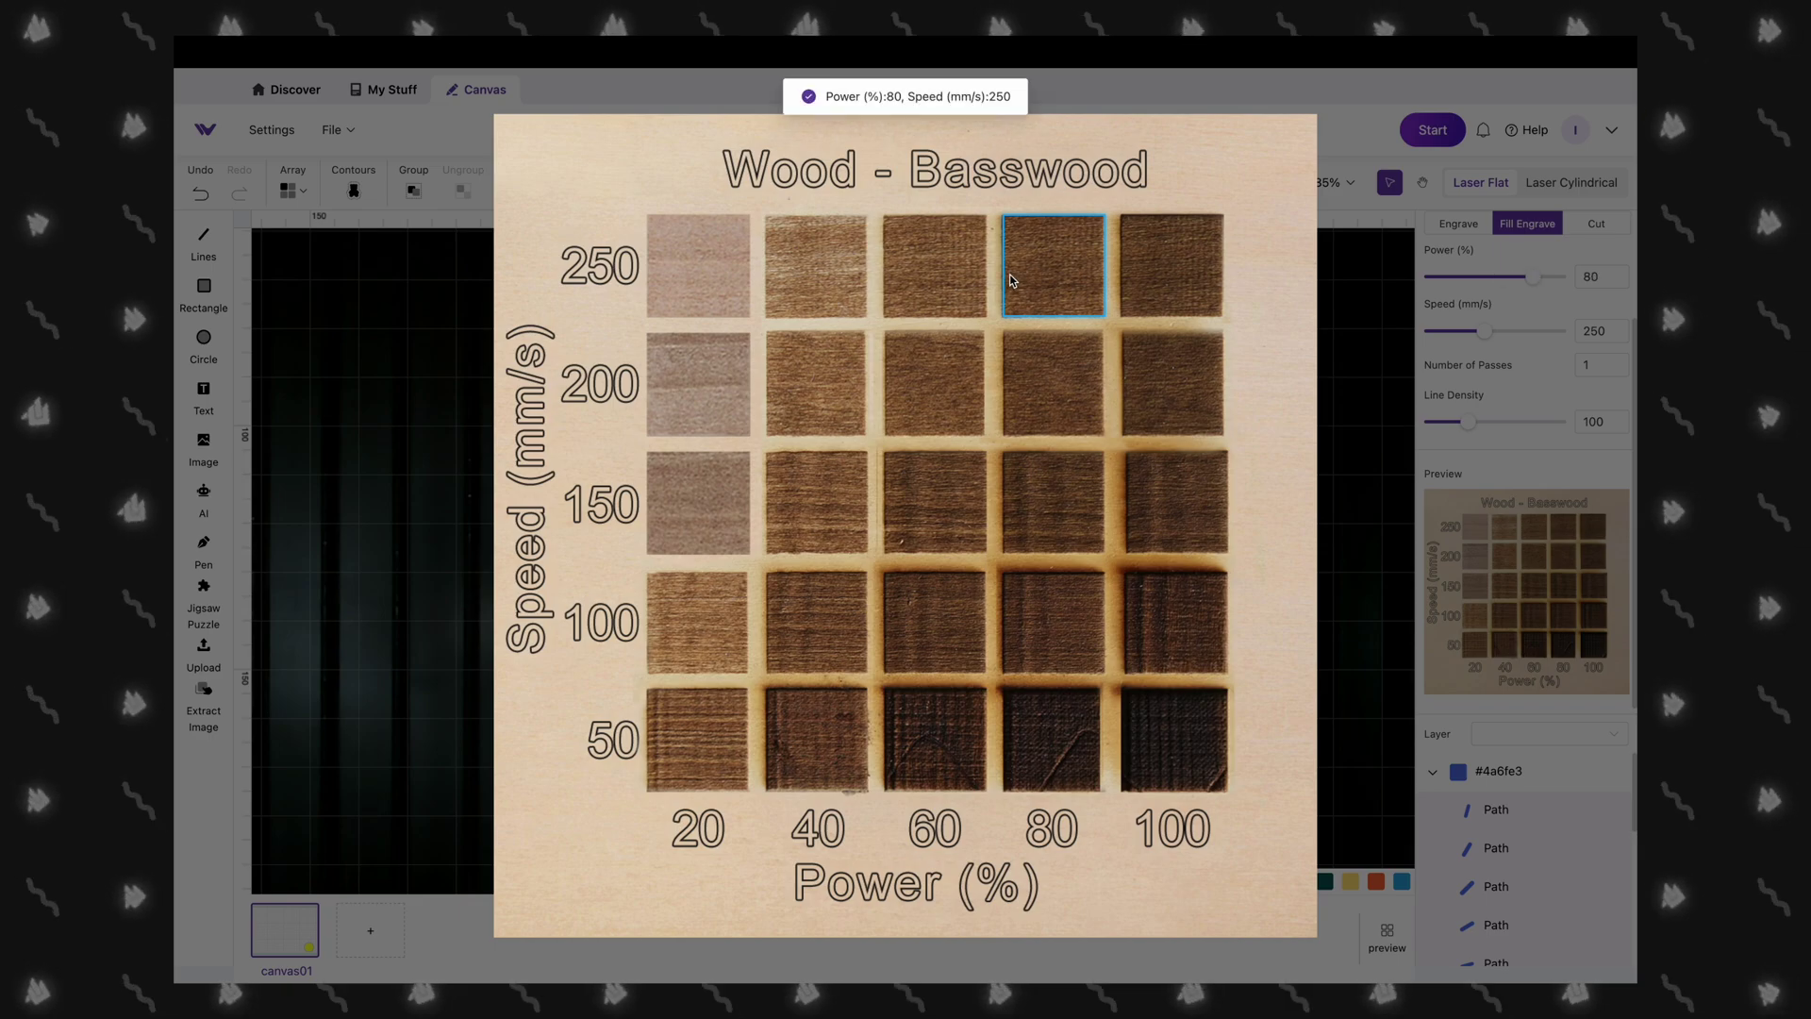
left_click(1431, 142)
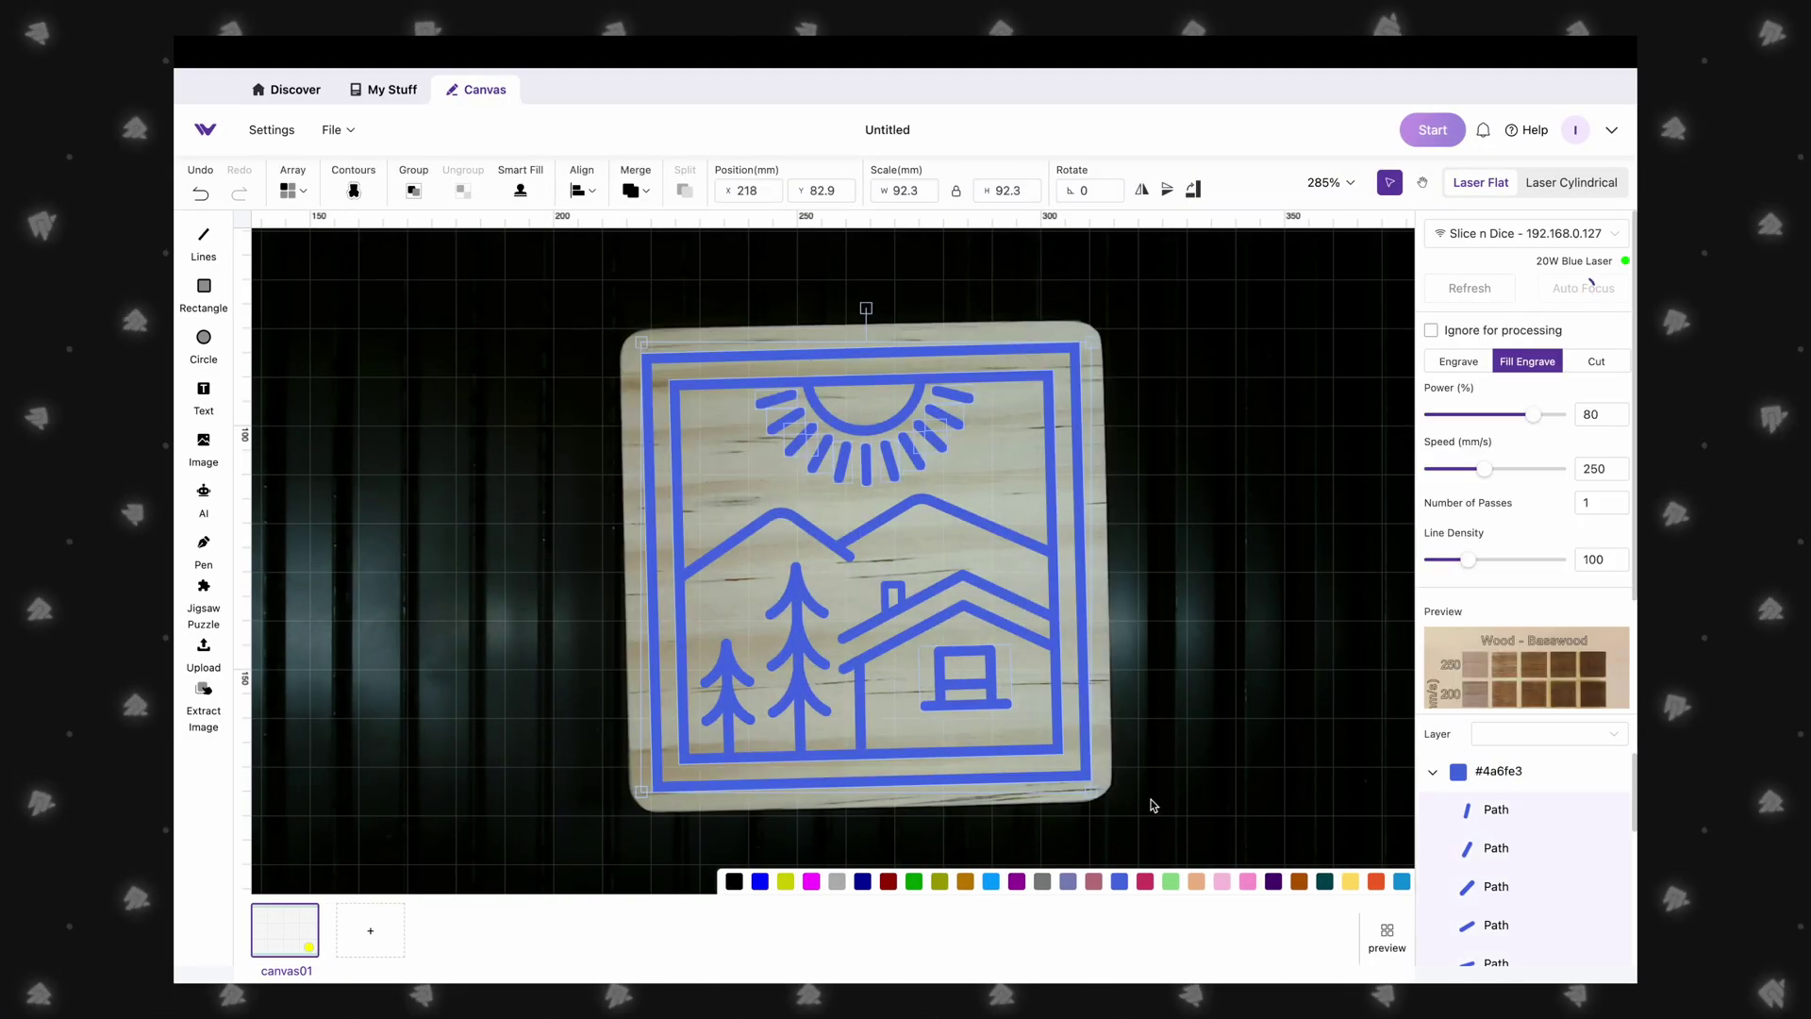
Merge the cabin artwork's graphic shapes into a single shape, then deselect it.
left_click(646, 192)
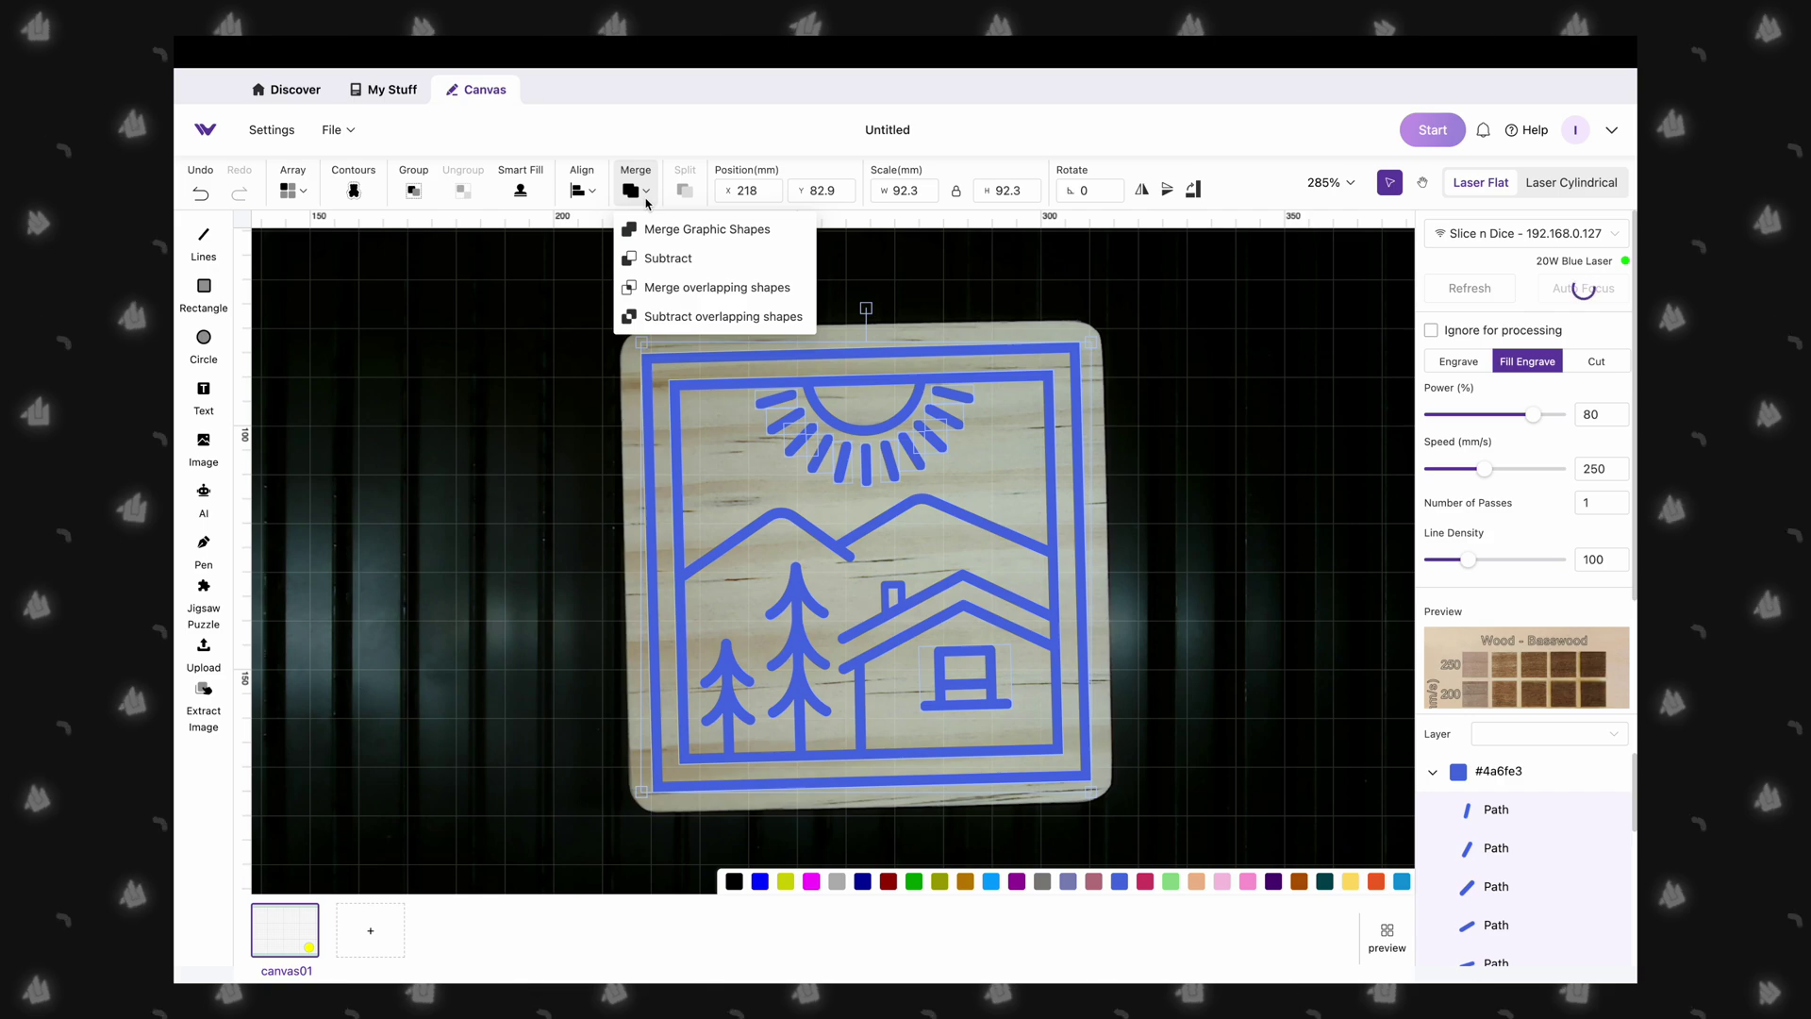
left_click(655, 231)
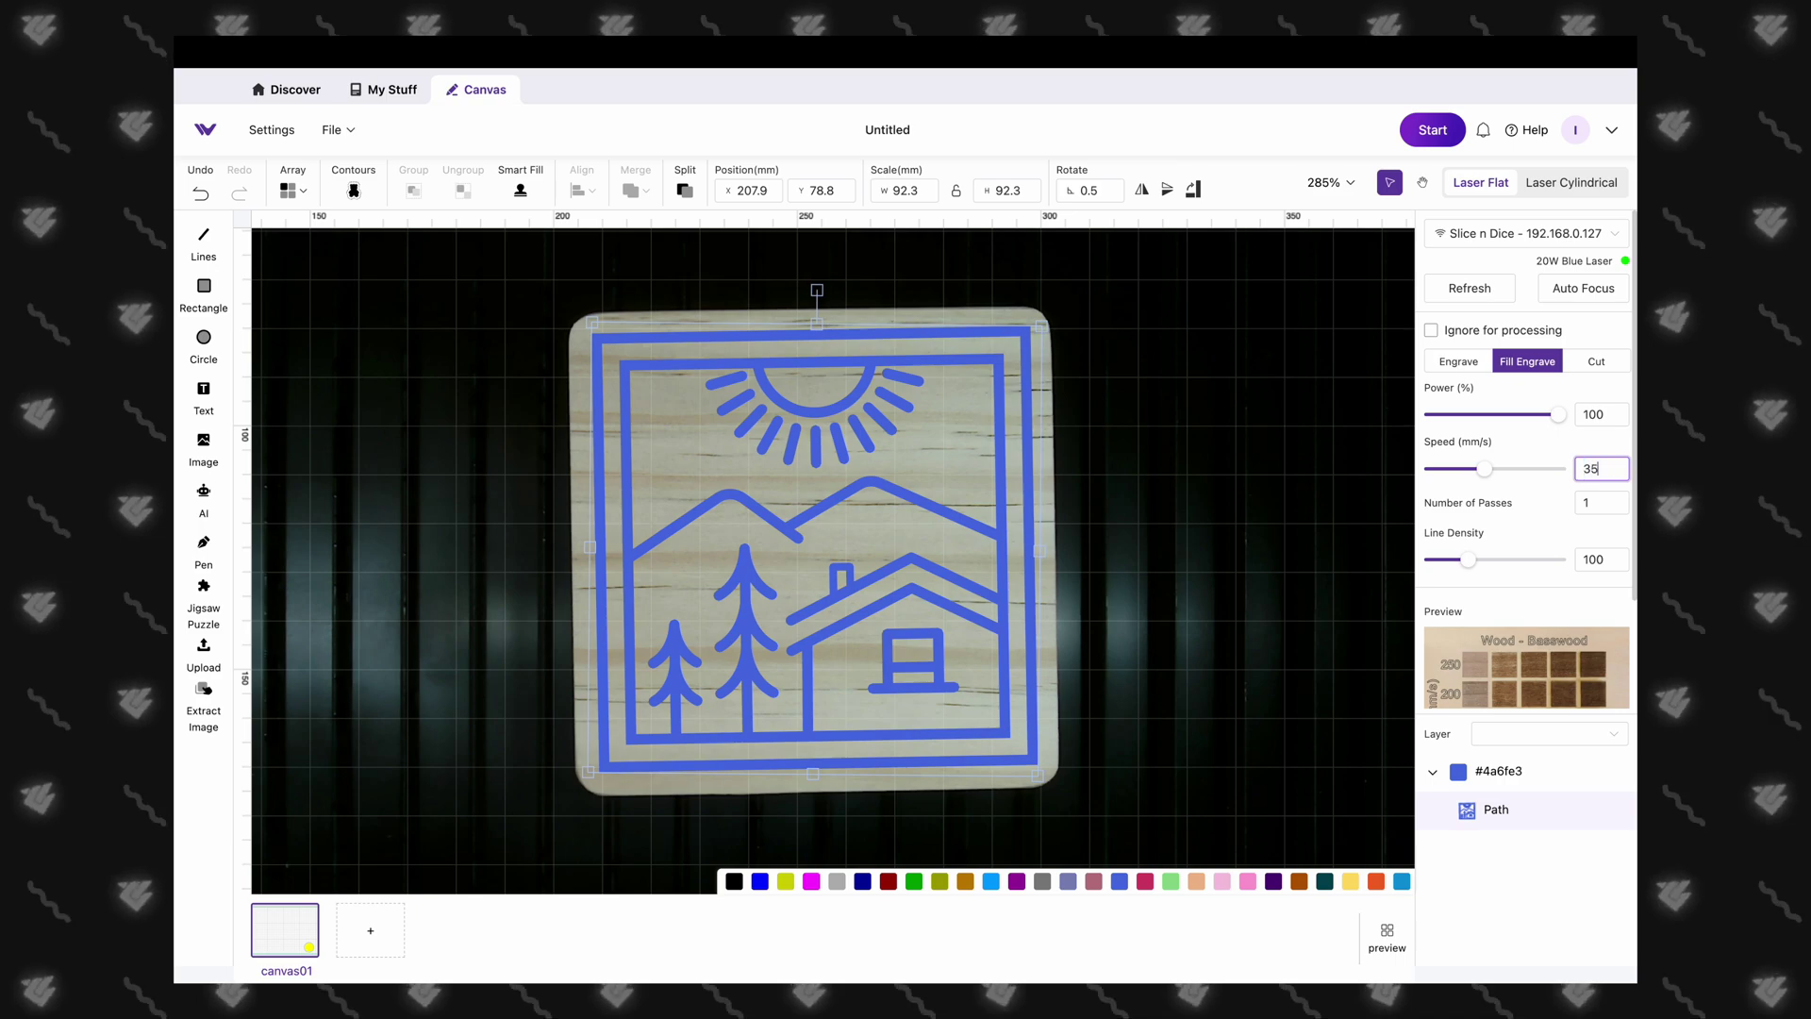
left_click(1331, 593)
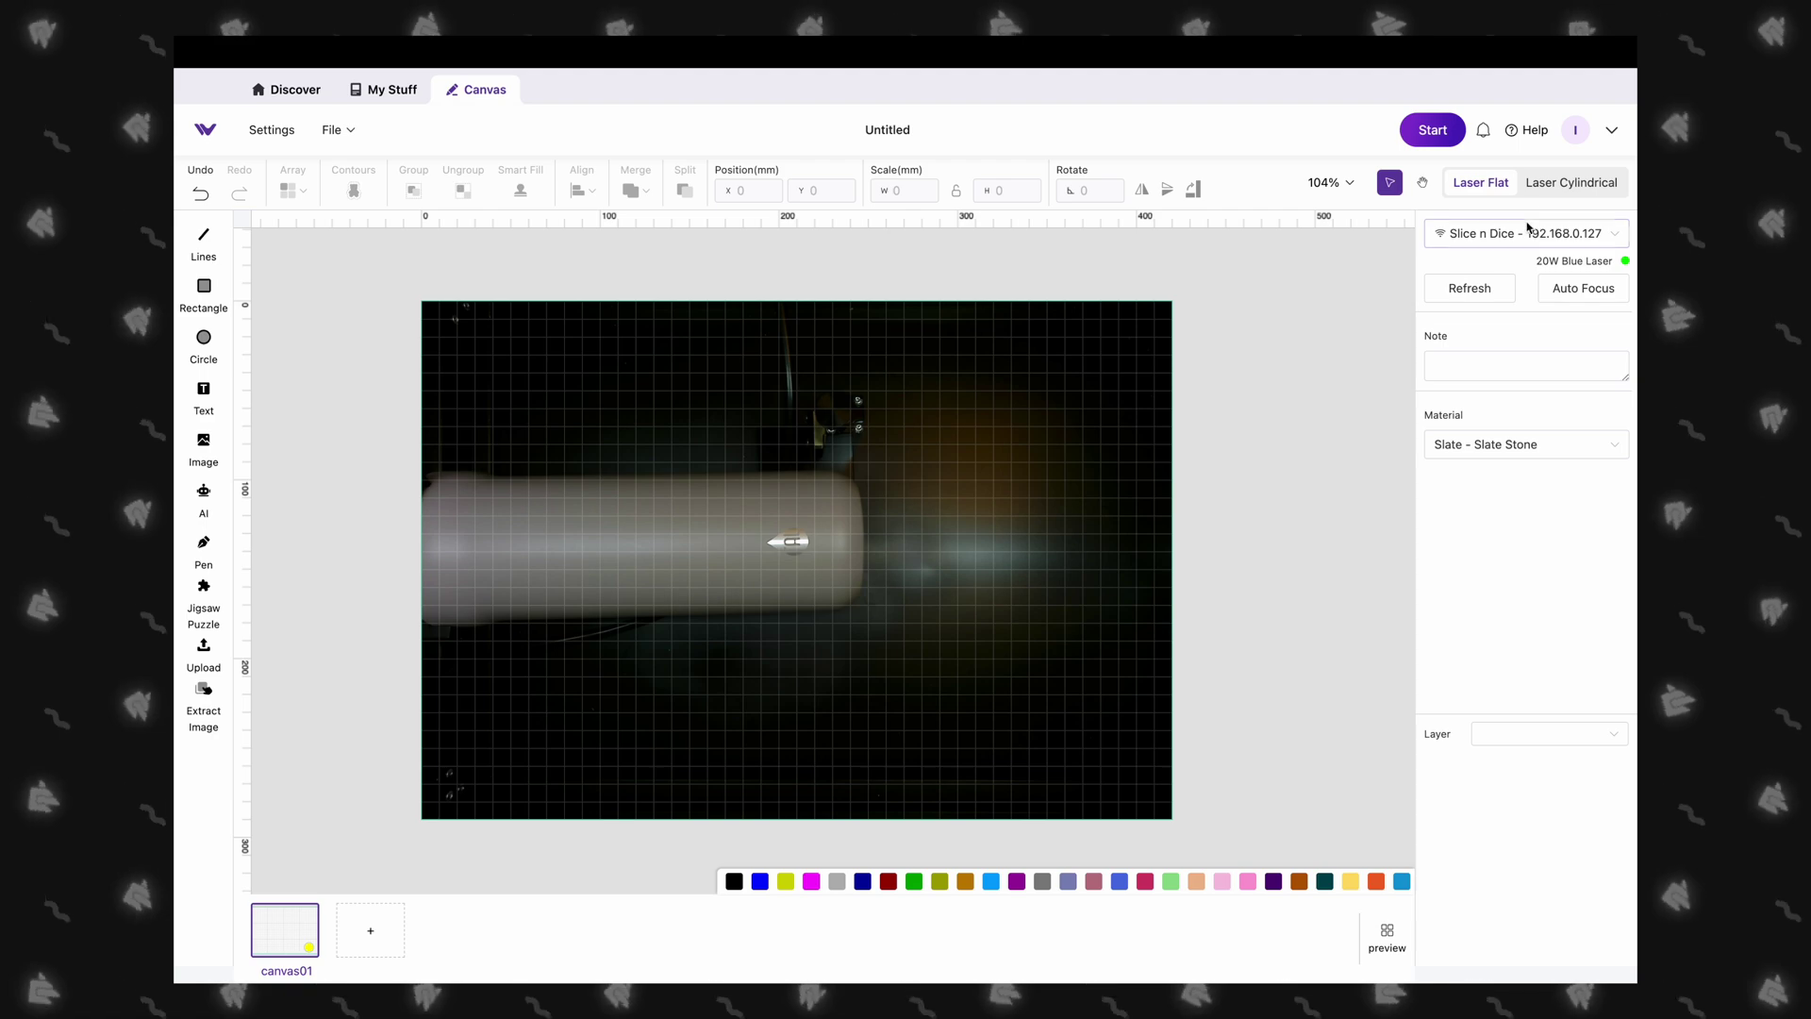
Switch to Laser Cylindrical, import August Poppy.svg, and set perimeter 220 mm and speed 350 mm/s.
left_click(1558, 185)
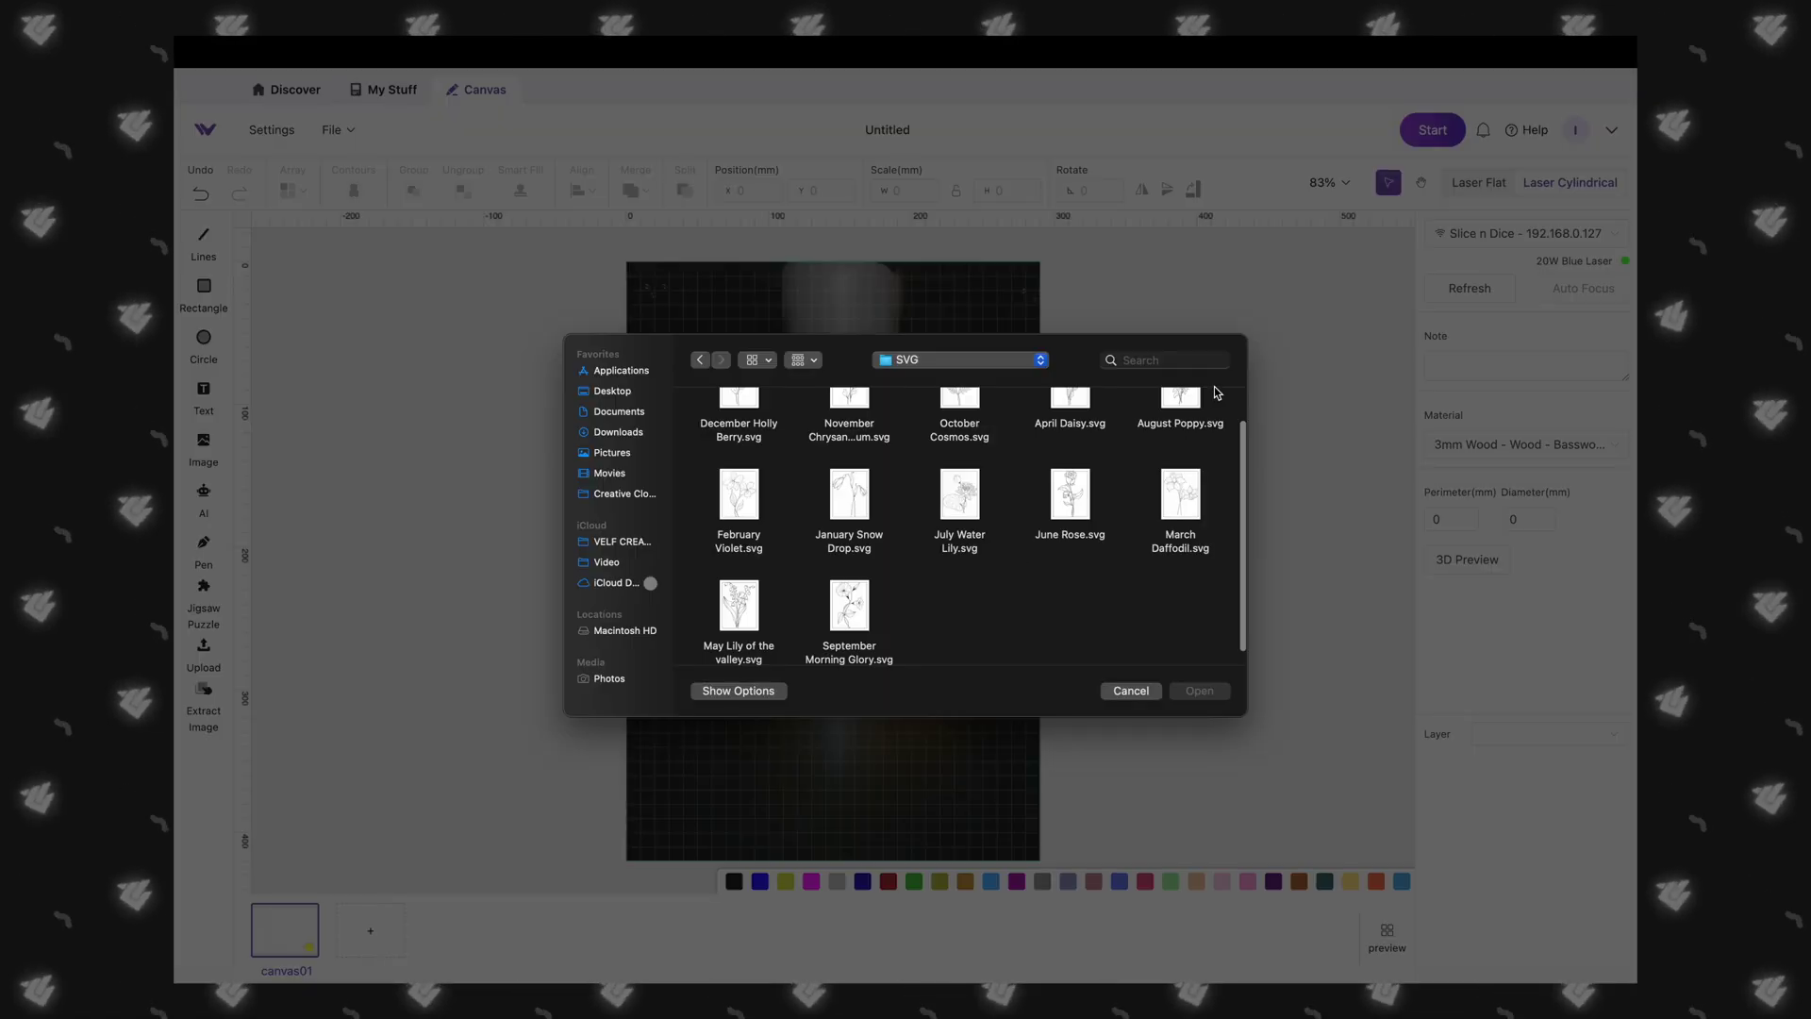
double_click(1212, 396)
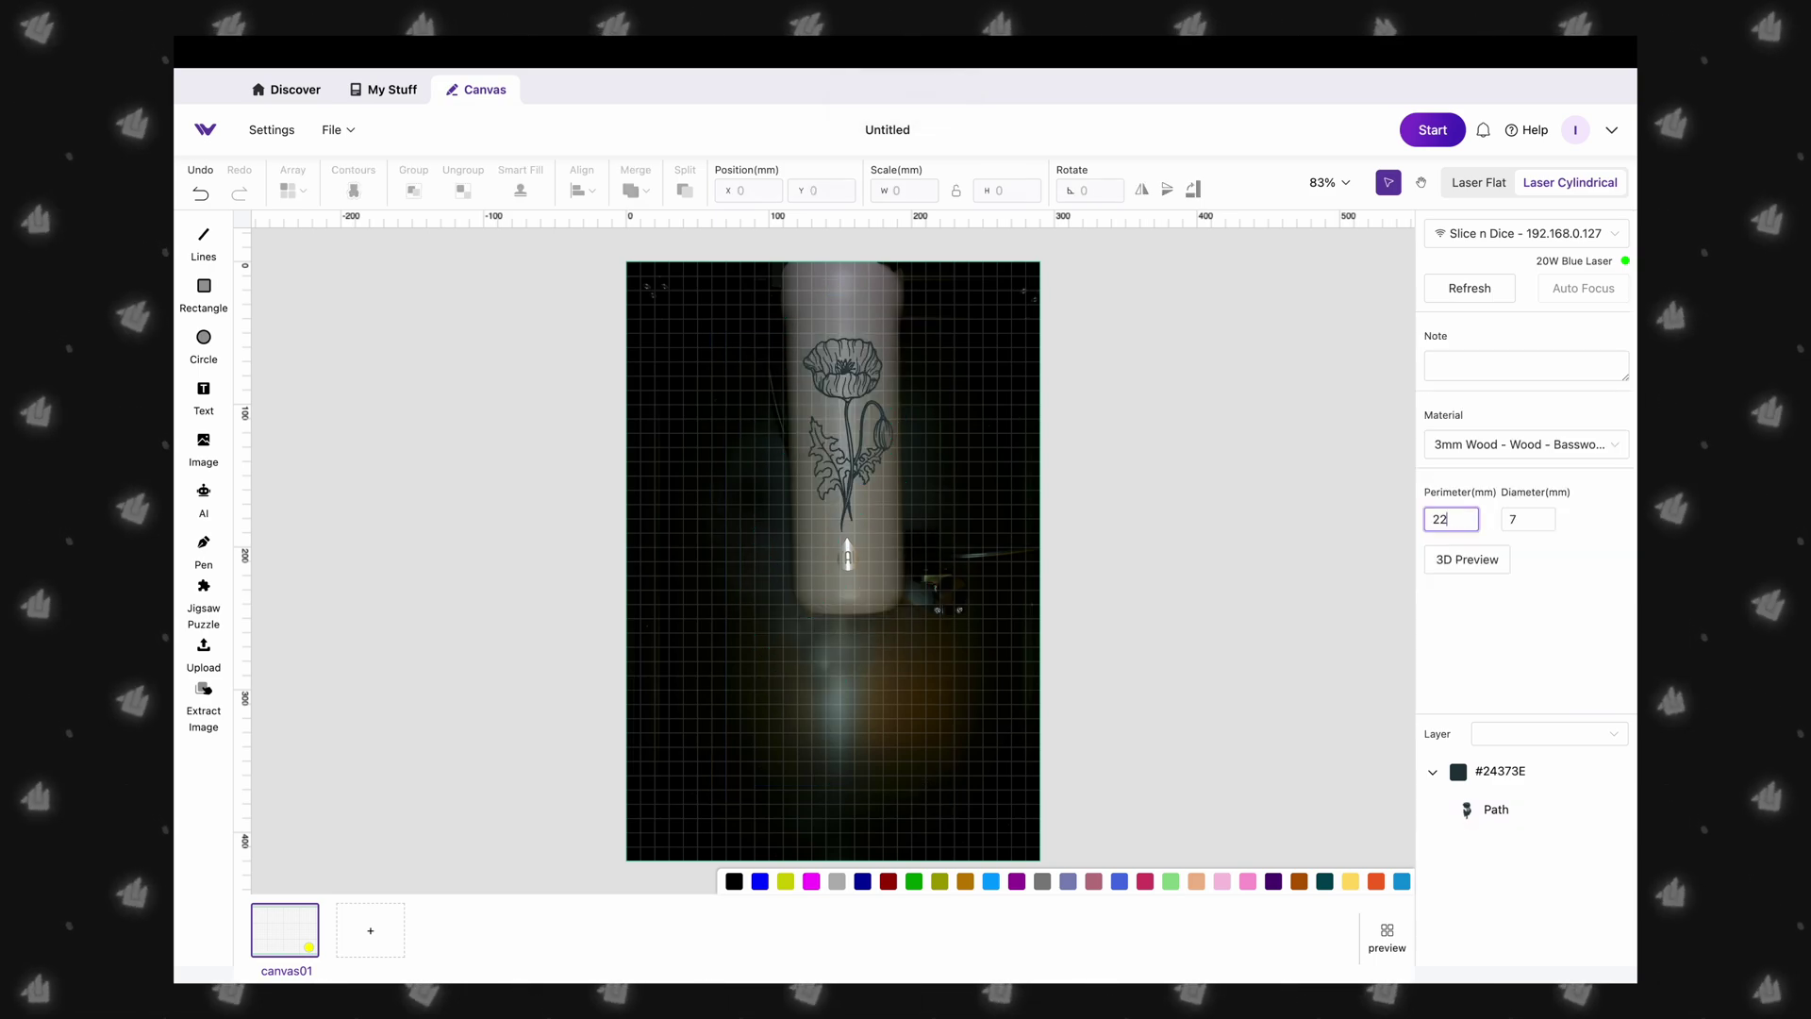
type("00")
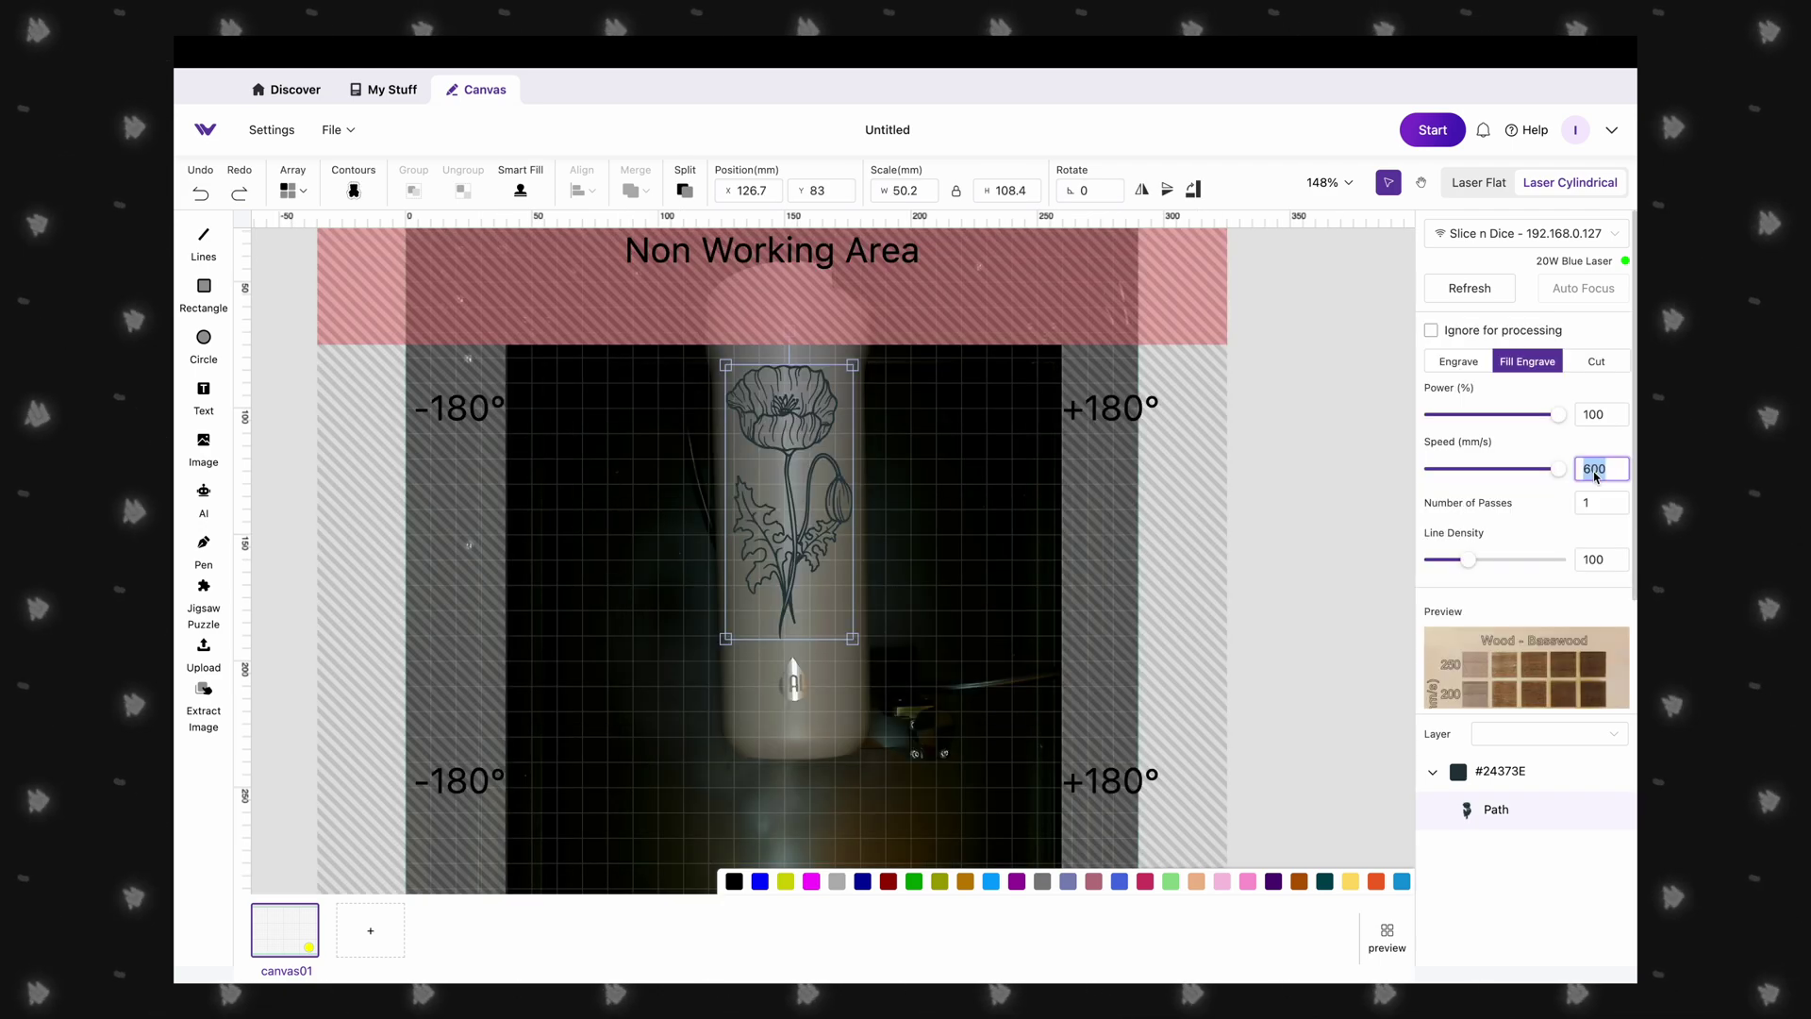
type("350")
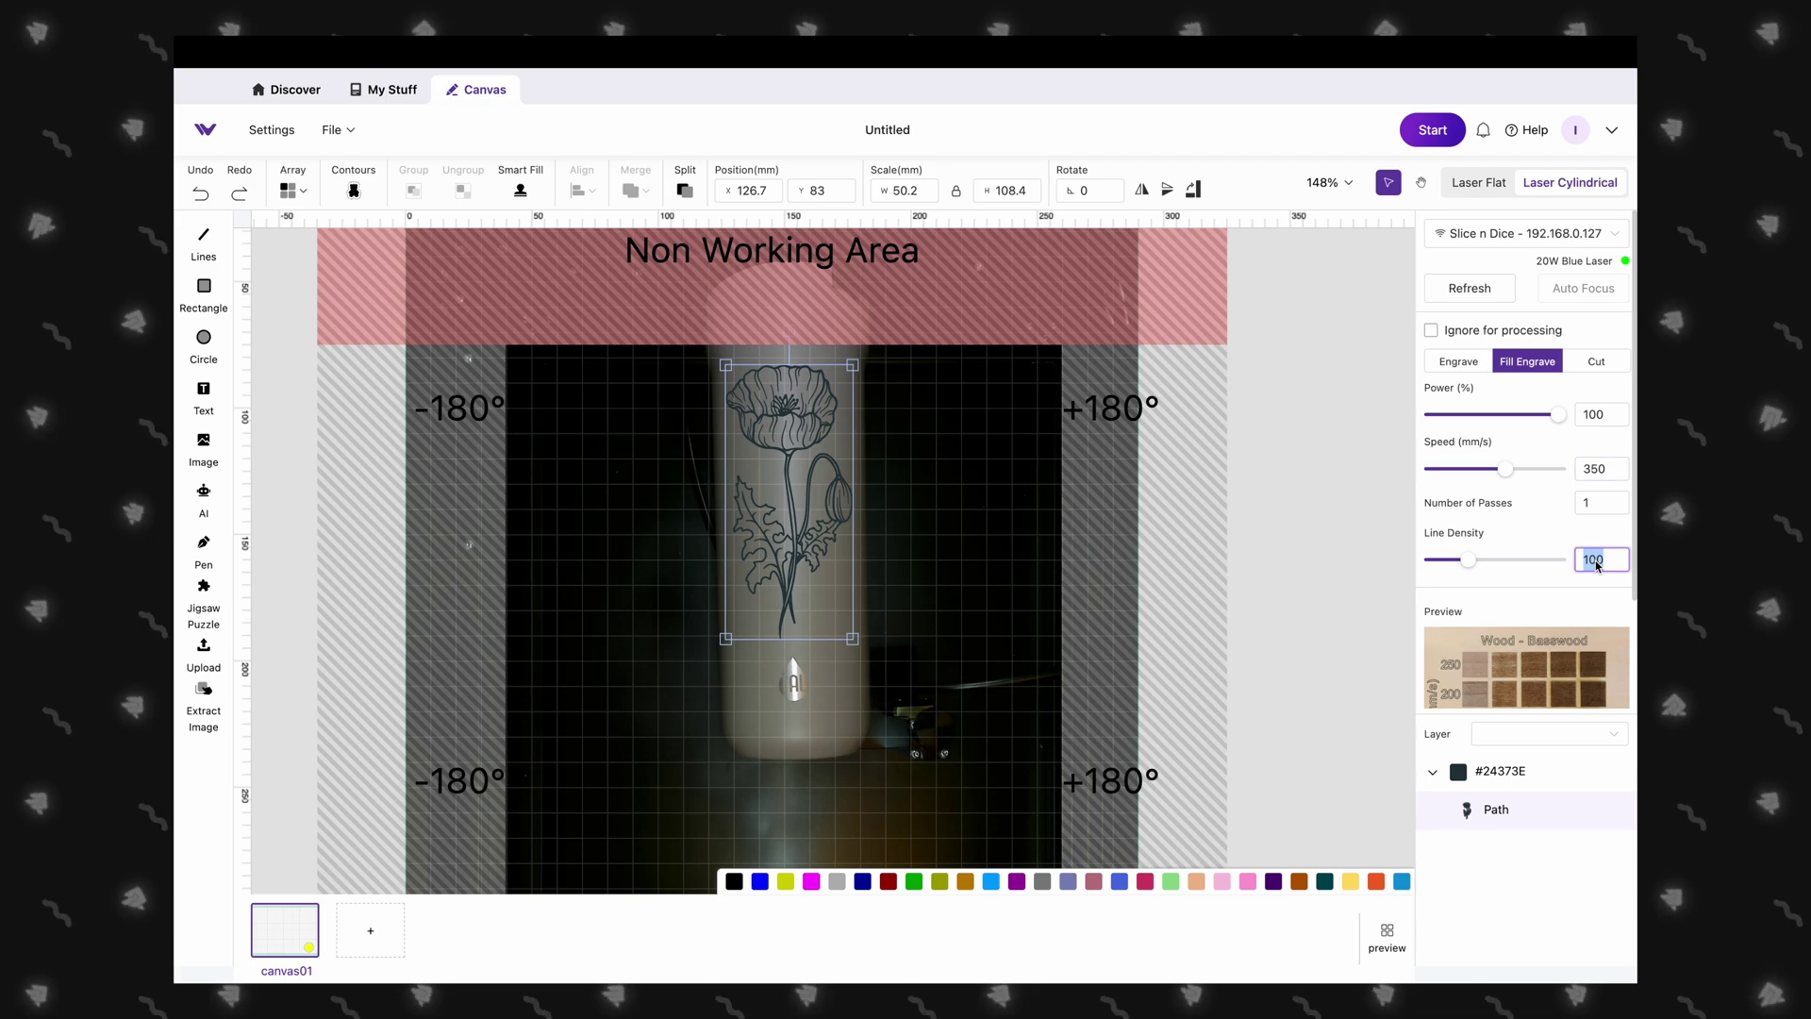
type("2")
left_click(1432, 129)
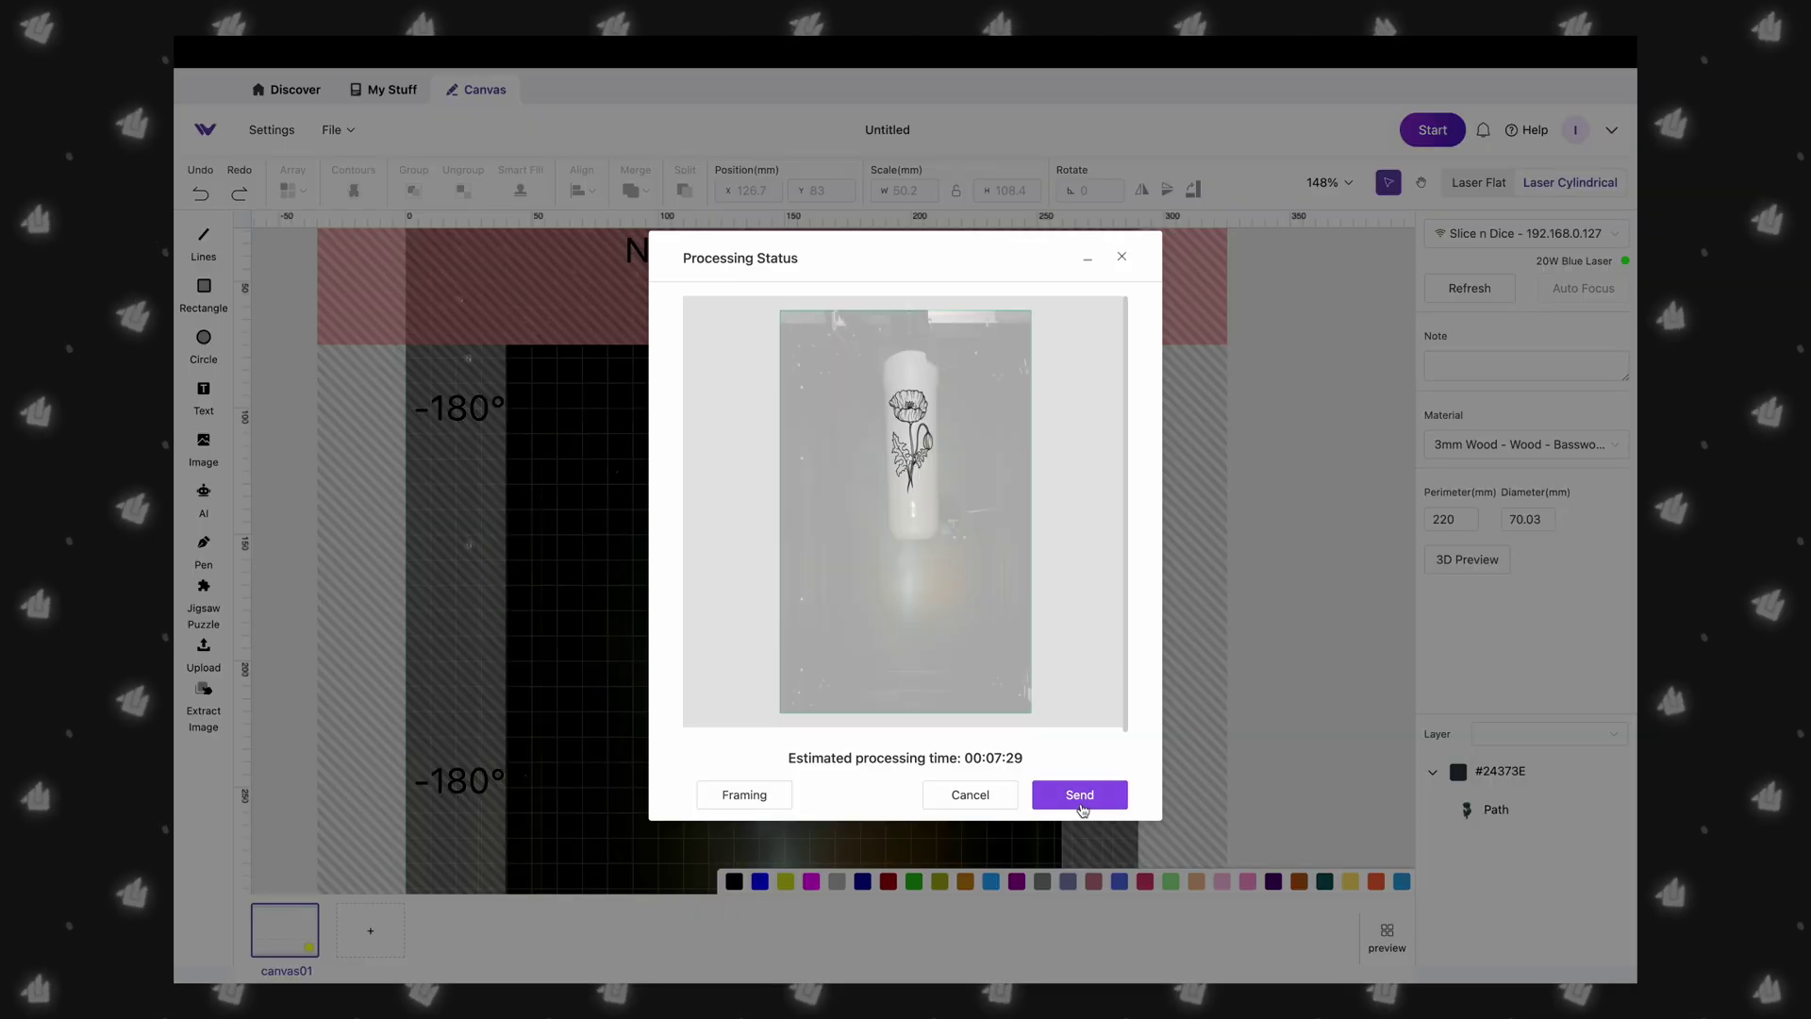